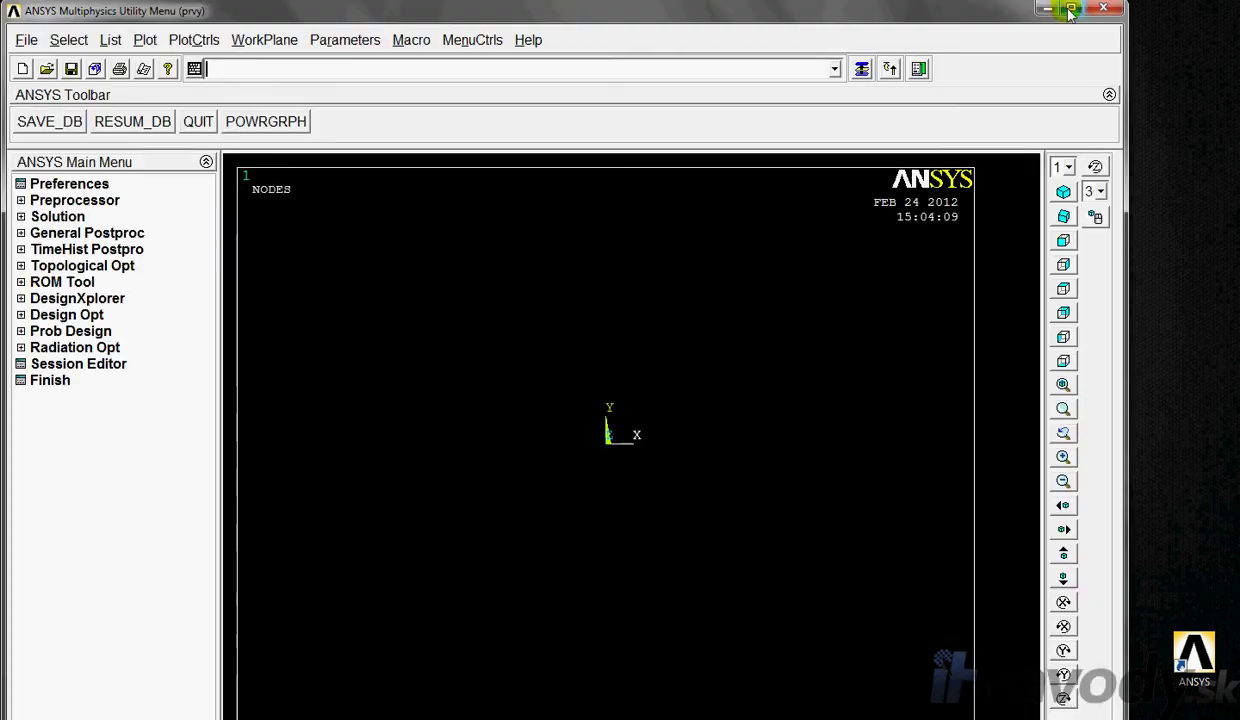
- Maximize the main window and limit the GUI filtering preferences to the Thermal and Electric disciplines
{"action": "left_click", "coordinate": [1069, 12]}
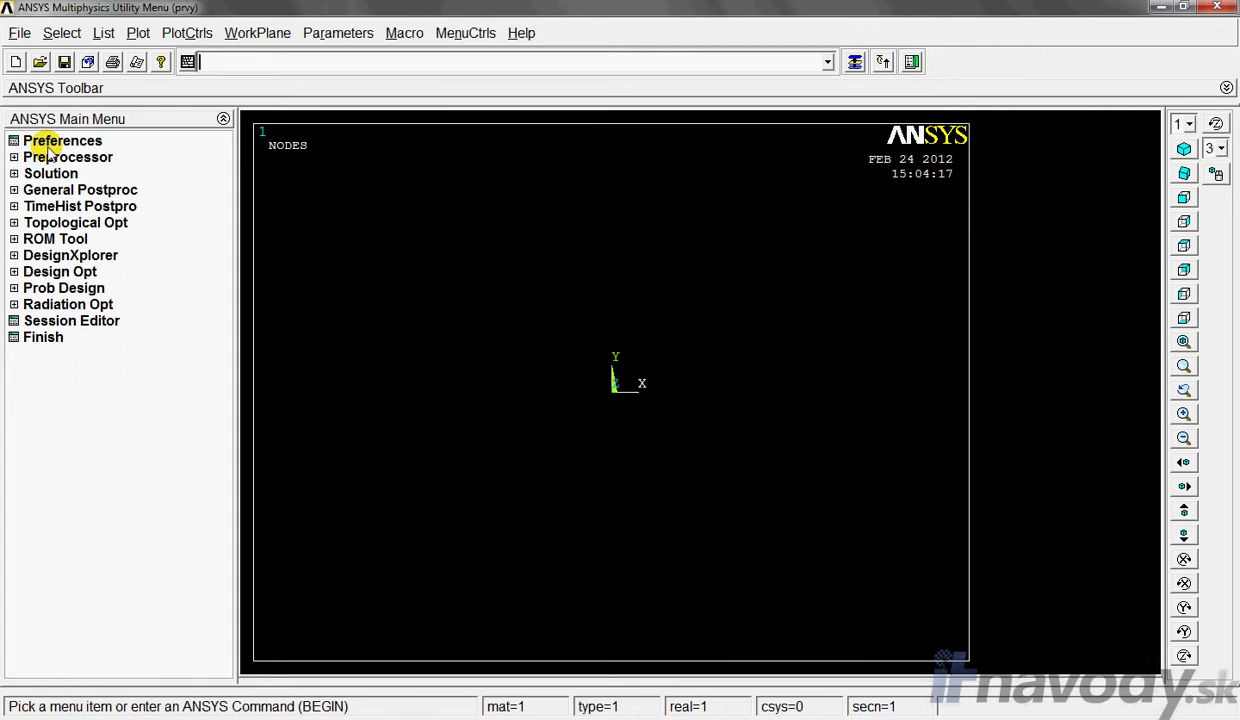
{"action": "left_click", "coordinate": [86, 146]}
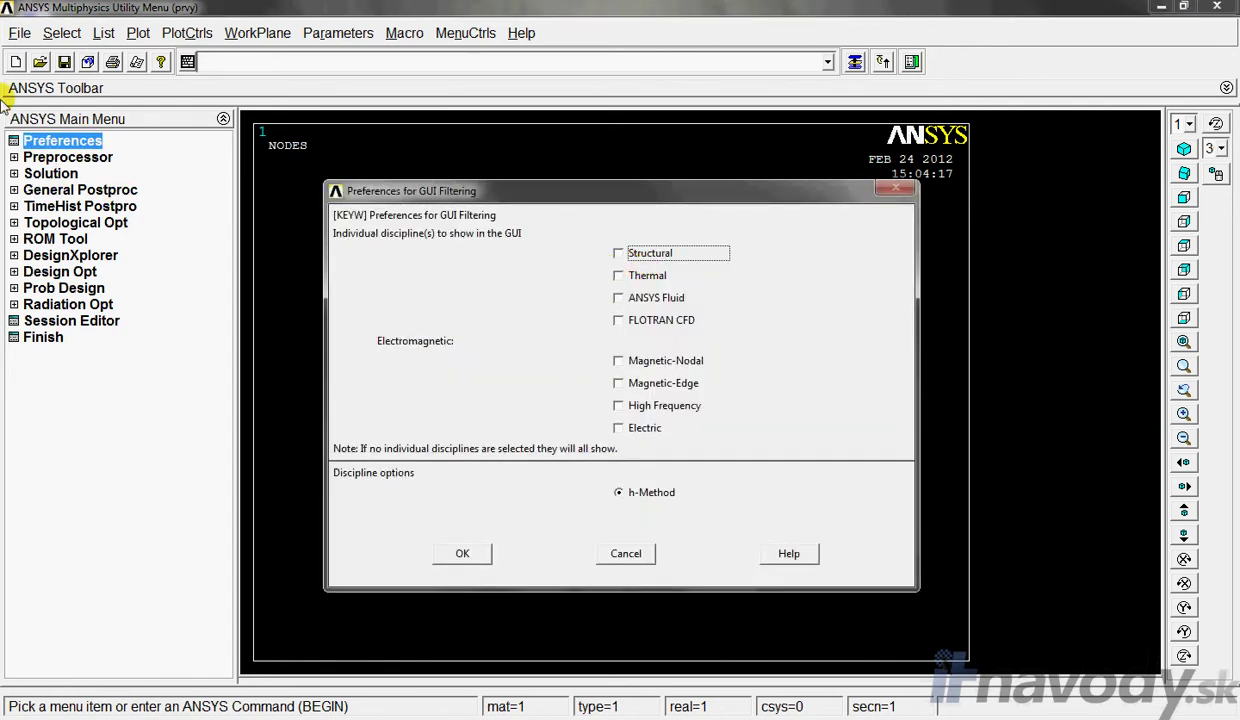
{"action": "left_click", "coordinate": [638, 276]}
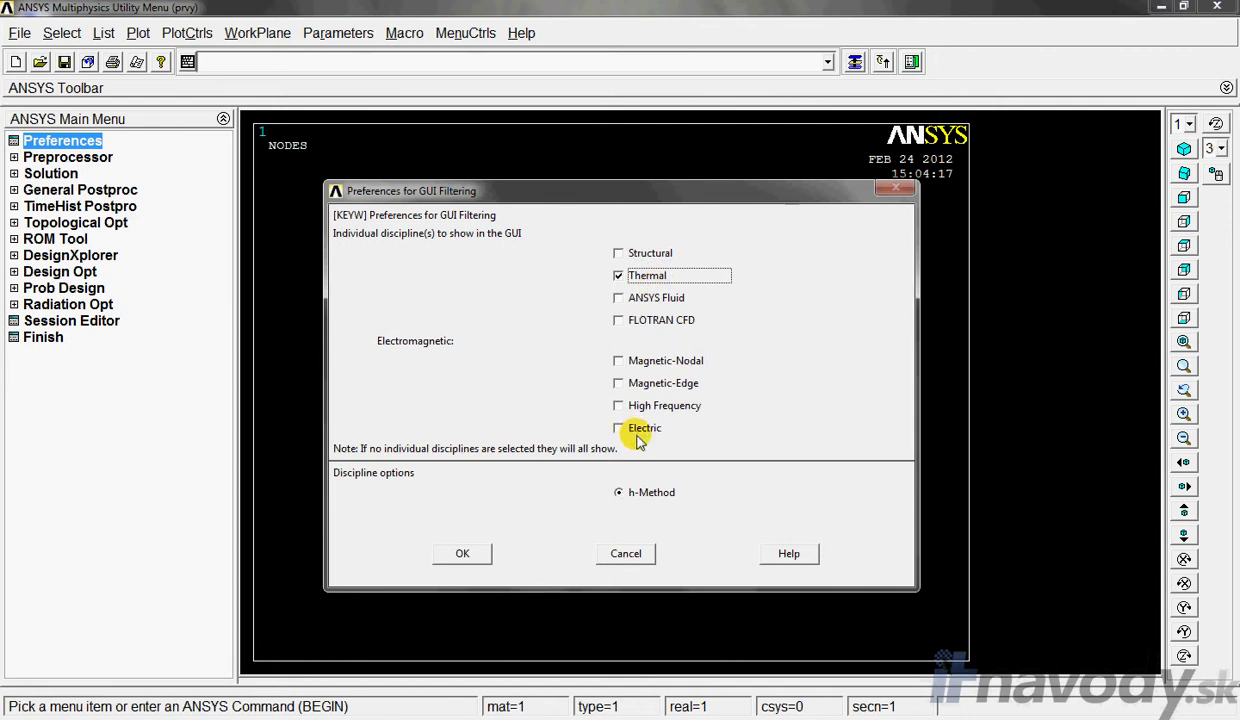
{"action": "left_click", "coordinate": [634, 430]}
{"action": "left_click", "coordinate": [450, 555]}
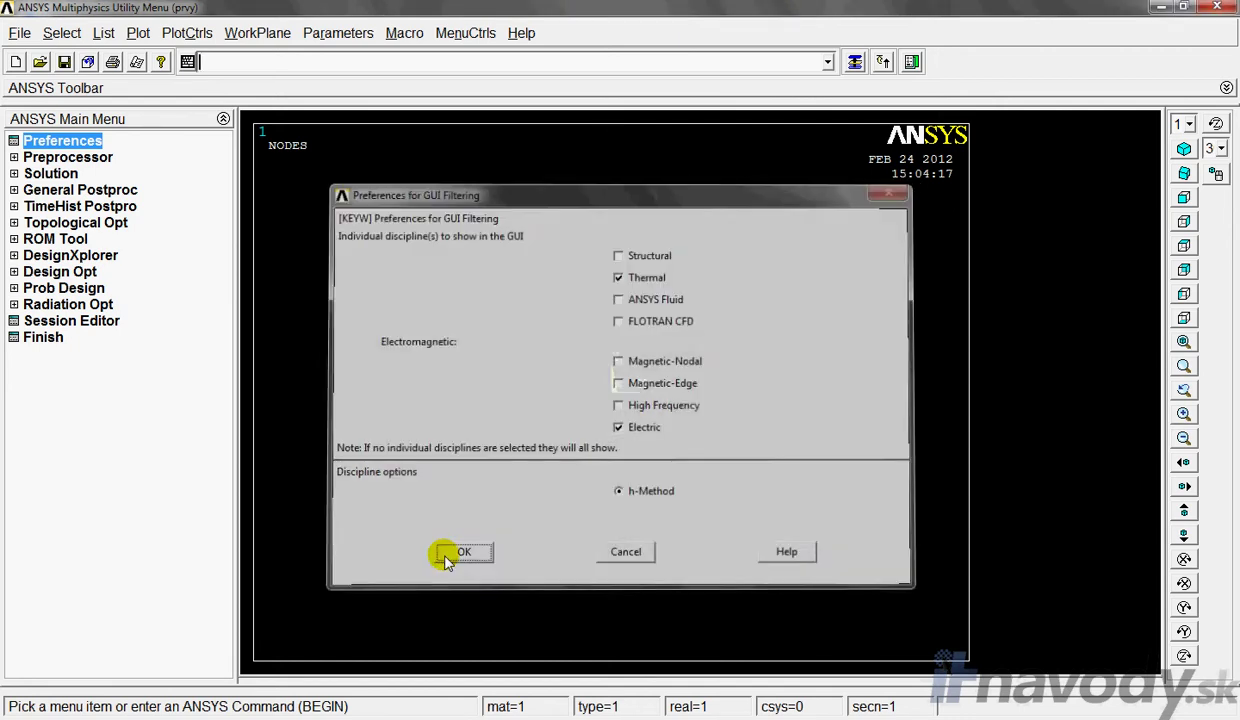
- Add the Thermal Electric element Brick 20node 226 from the element library as element type reference number 1
{"action": "left_click", "coordinate": [30, 157]}
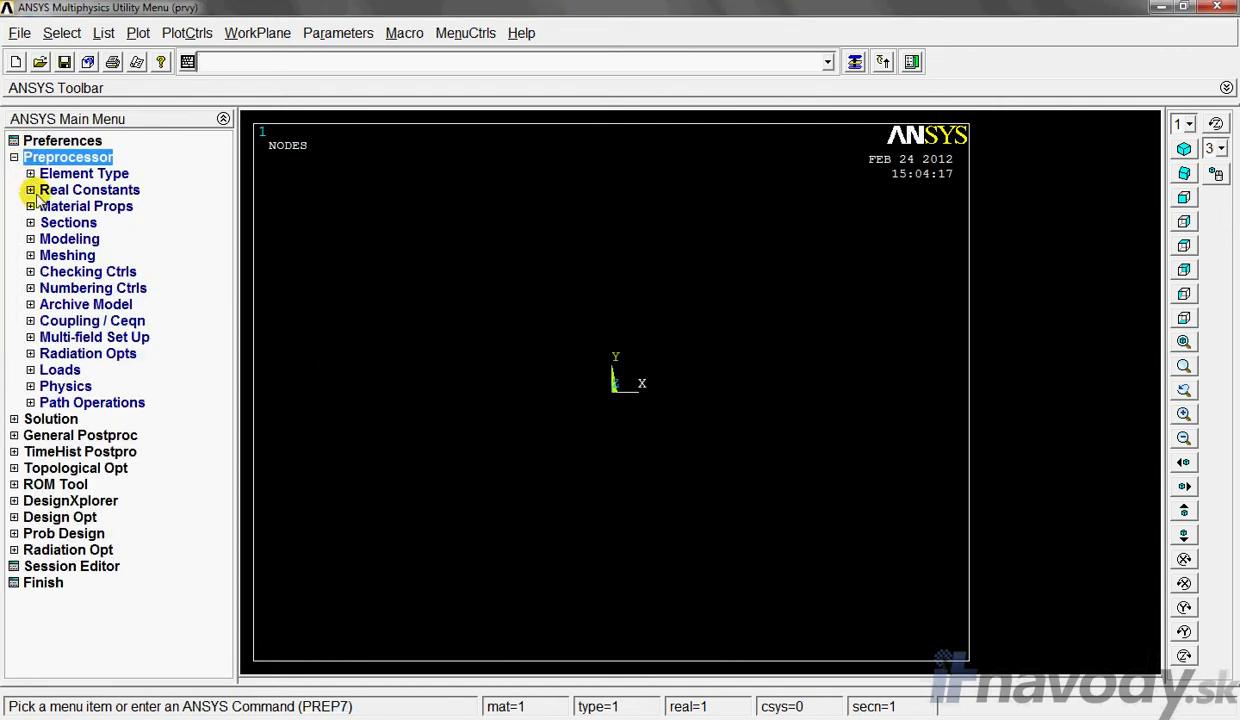
{"action": "left_click", "coordinate": [45, 174]}
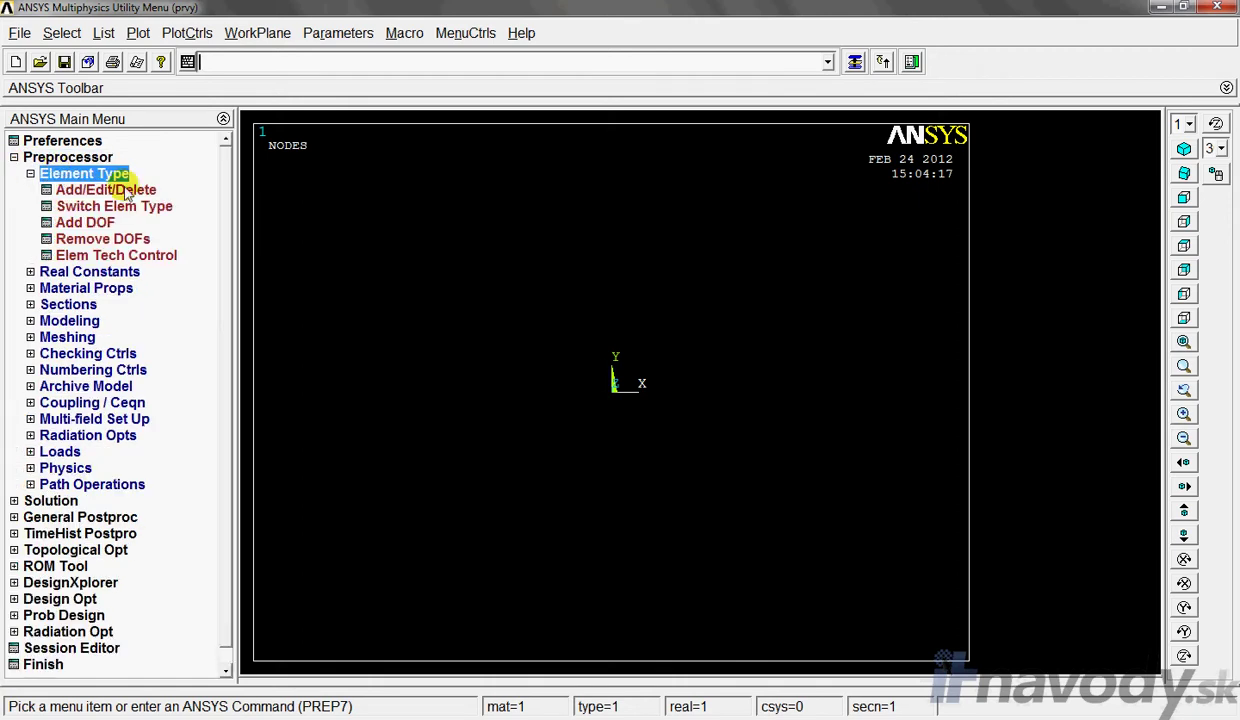
{"action": "left_click", "coordinate": [105, 190]}
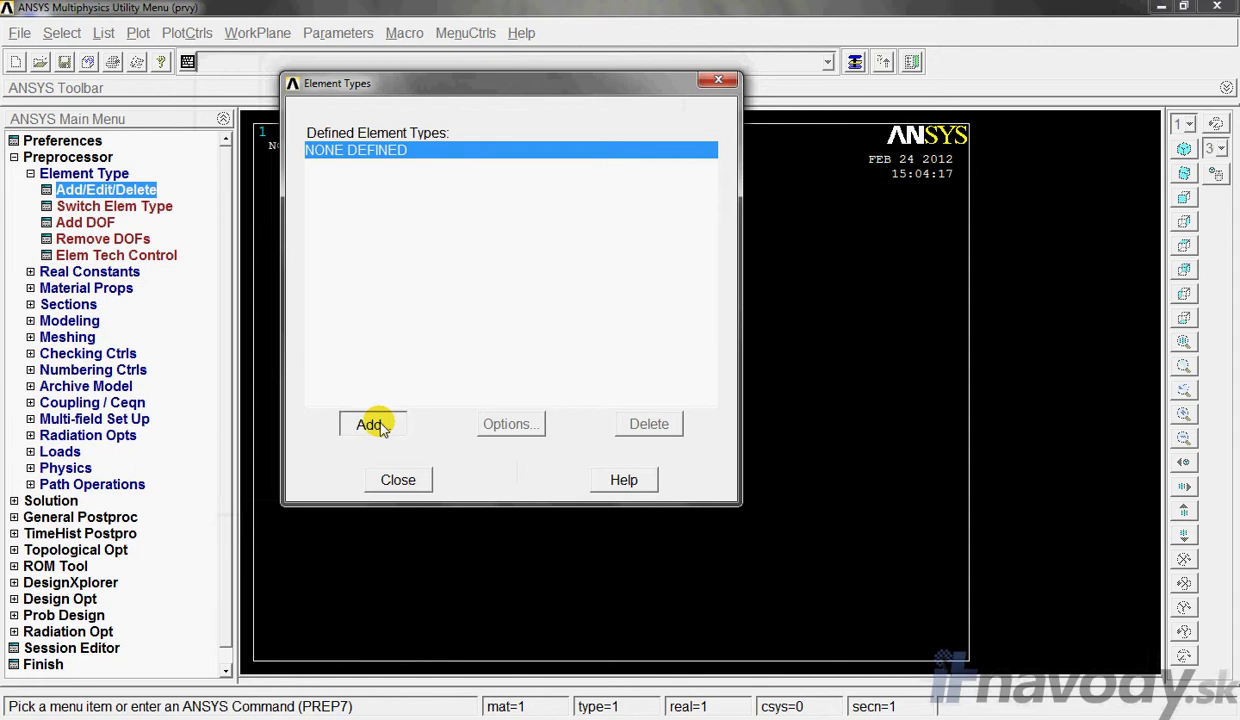
{"action": "left_click", "coordinate": [378, 425]}
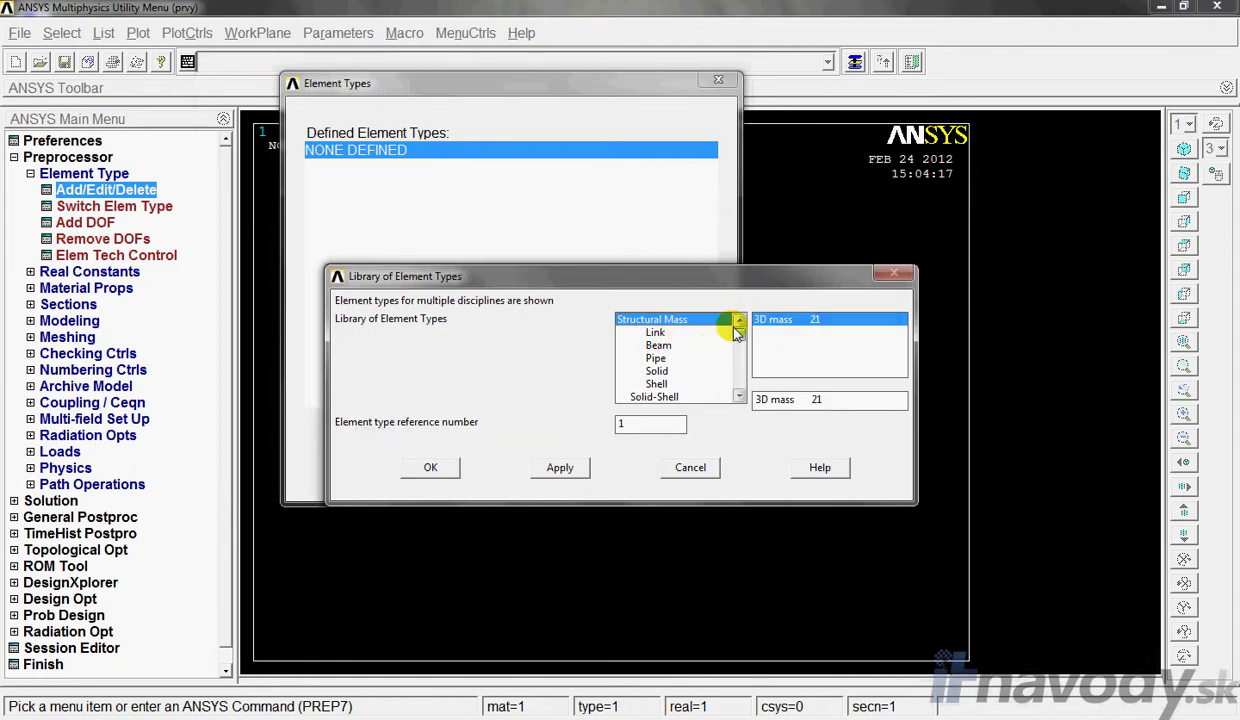
{"action": "left_click_drag", "start_coordinate": [743, 337], "coordinate": [739, 371]}
{"action": "left_click", "coordinate": [660, 358]}
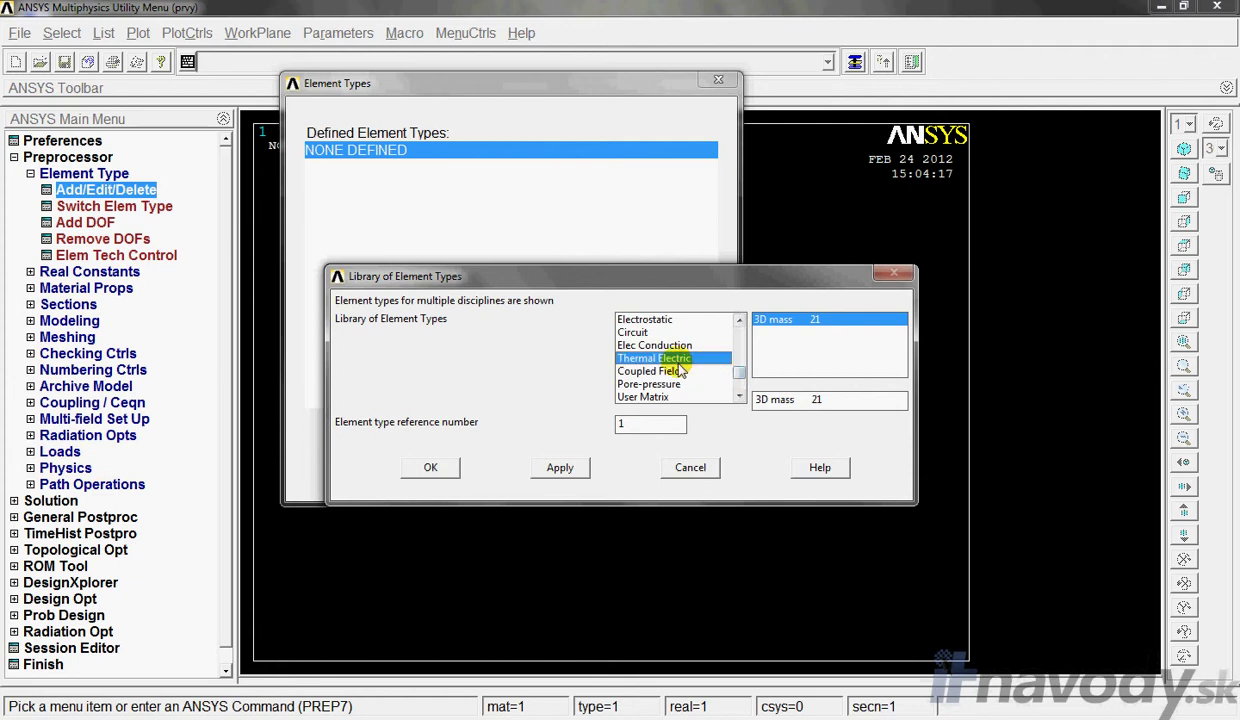
{"action": "scroll", "coordinate": [875, 330], "scroll_direction": "down", "scroll_amount": 1}
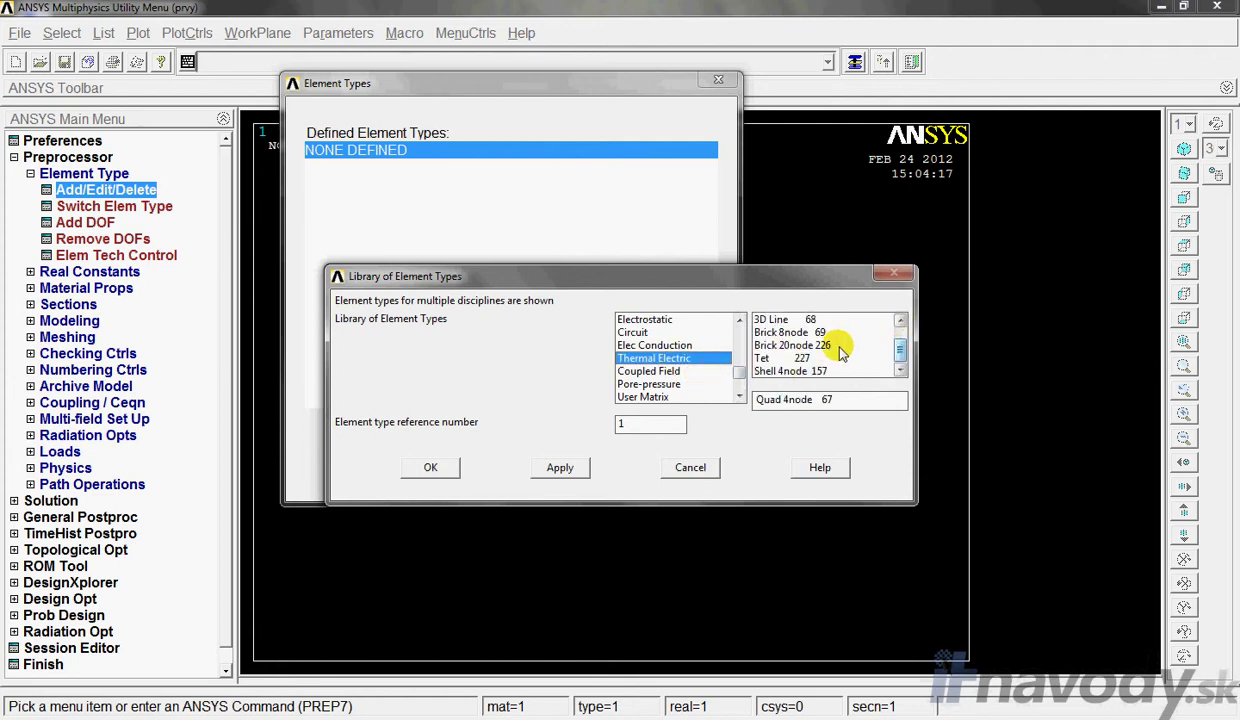
{"action": "left_click", "coordinate": [825, 345]}
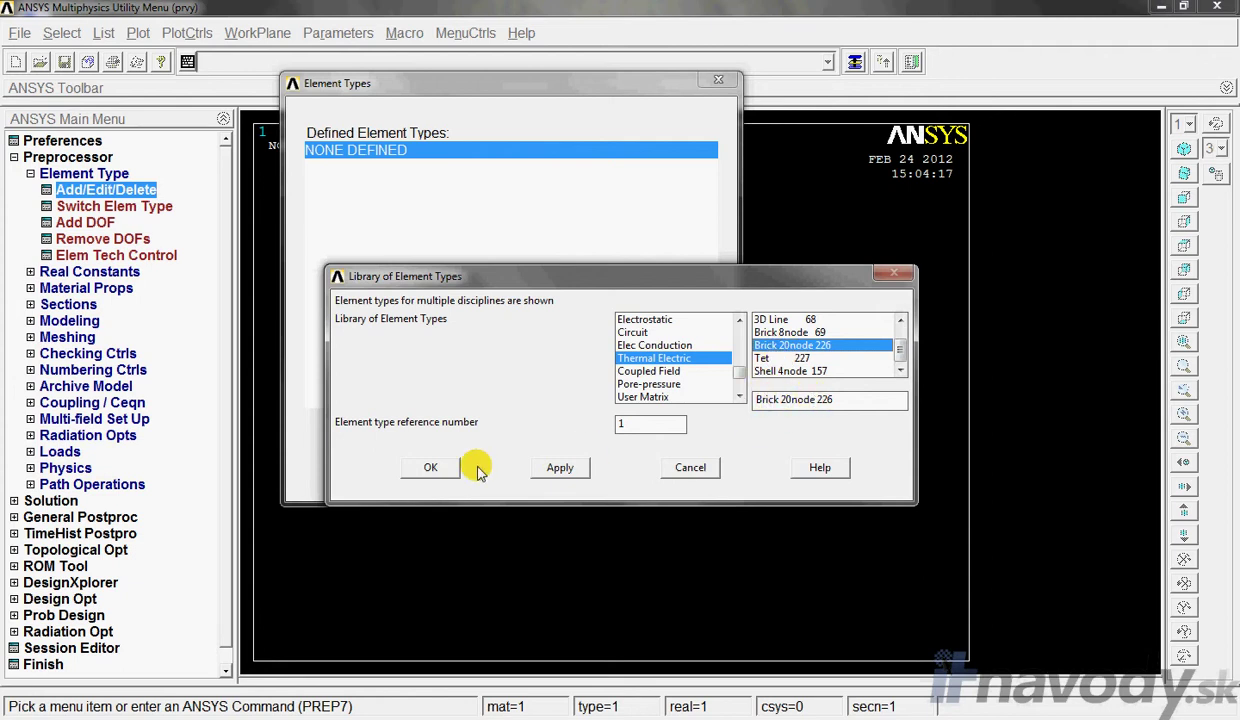
{"action": "left_click", "coordinate": [420, 467]}
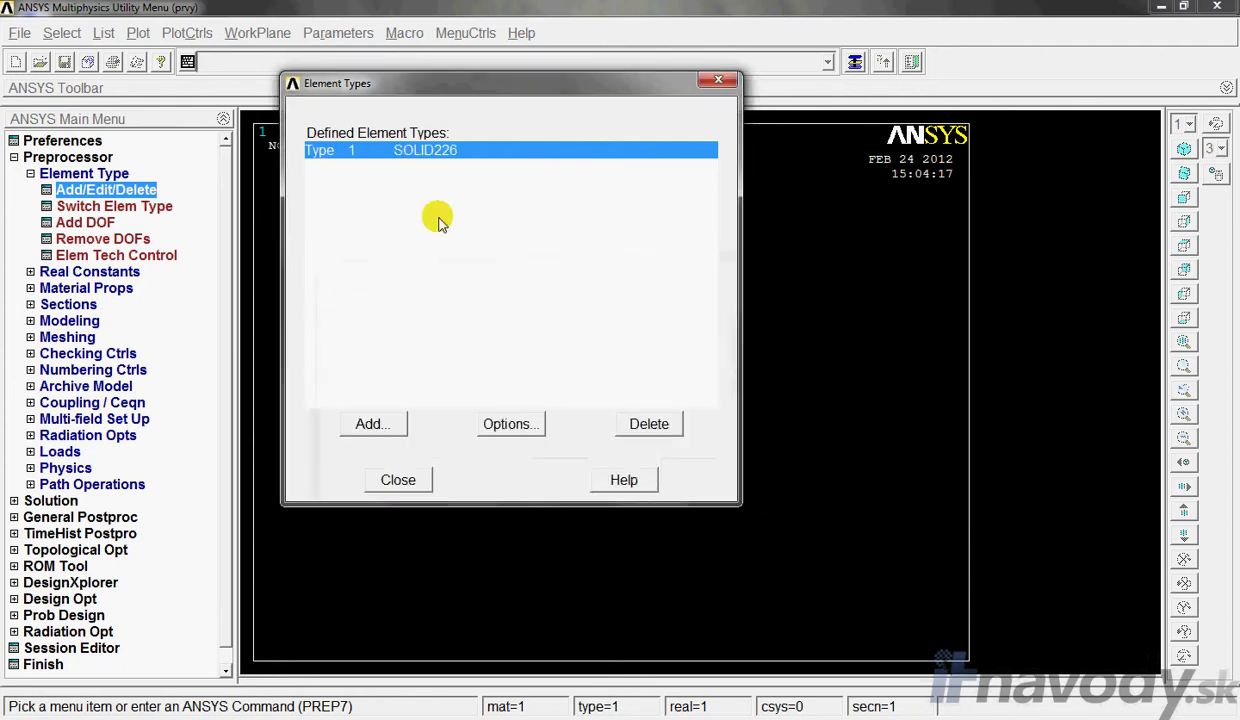
- Review the SOLID226 element options and accept them with Thermoelectric as the analysis type (K1)
{"action": "left_click", "coordinate": [506, 423]}
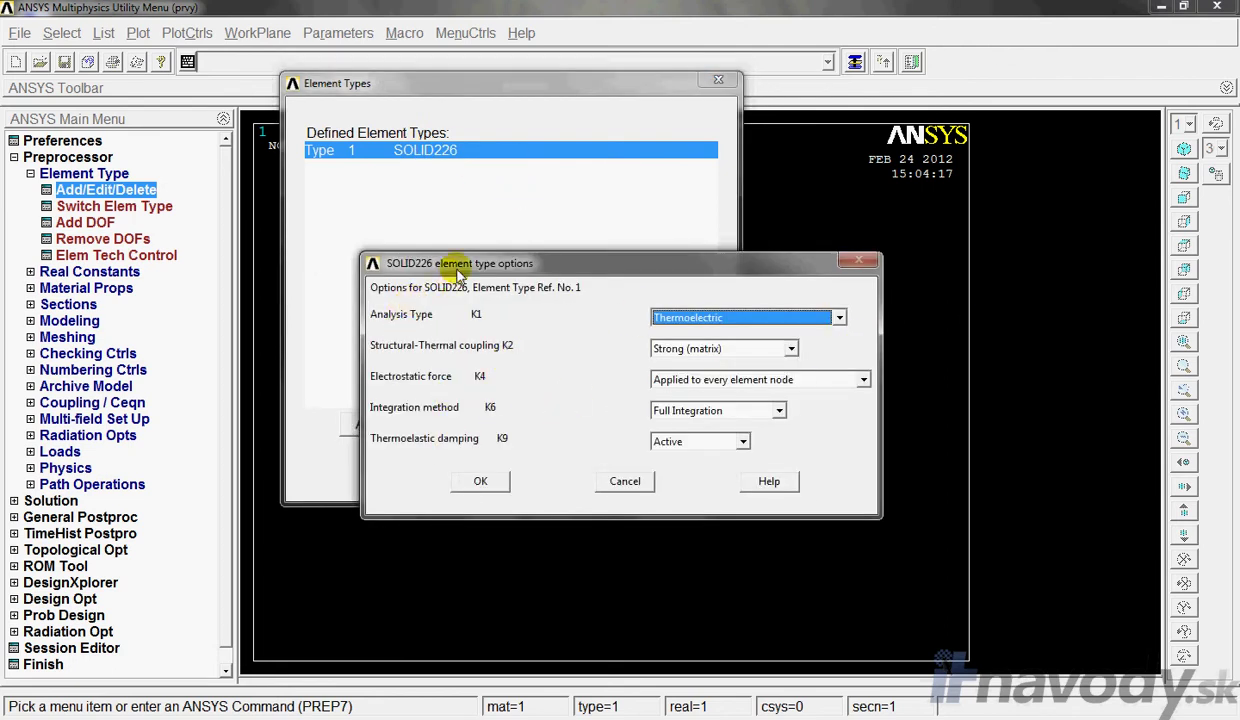
{"action": "left_click_drag", "start_coordinate": [437, 264], "coordinate": [500, 108]}
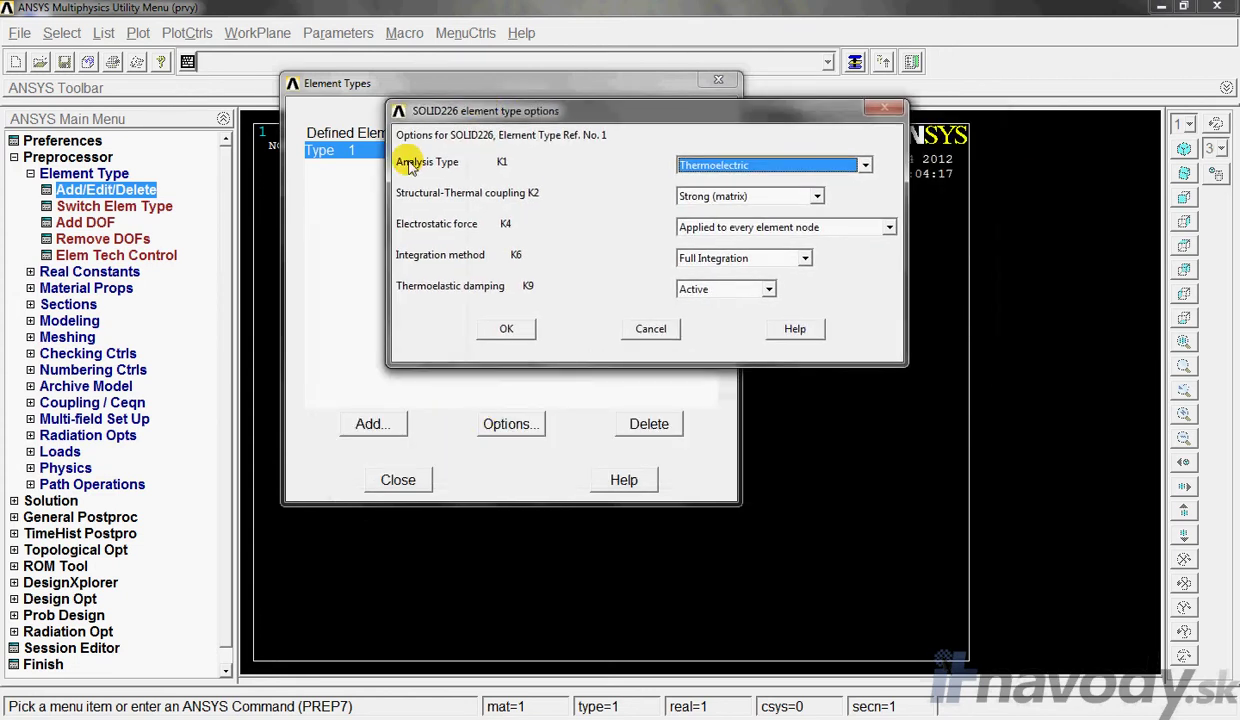
{"action": "left_click", "coordinate": [735, 163]}
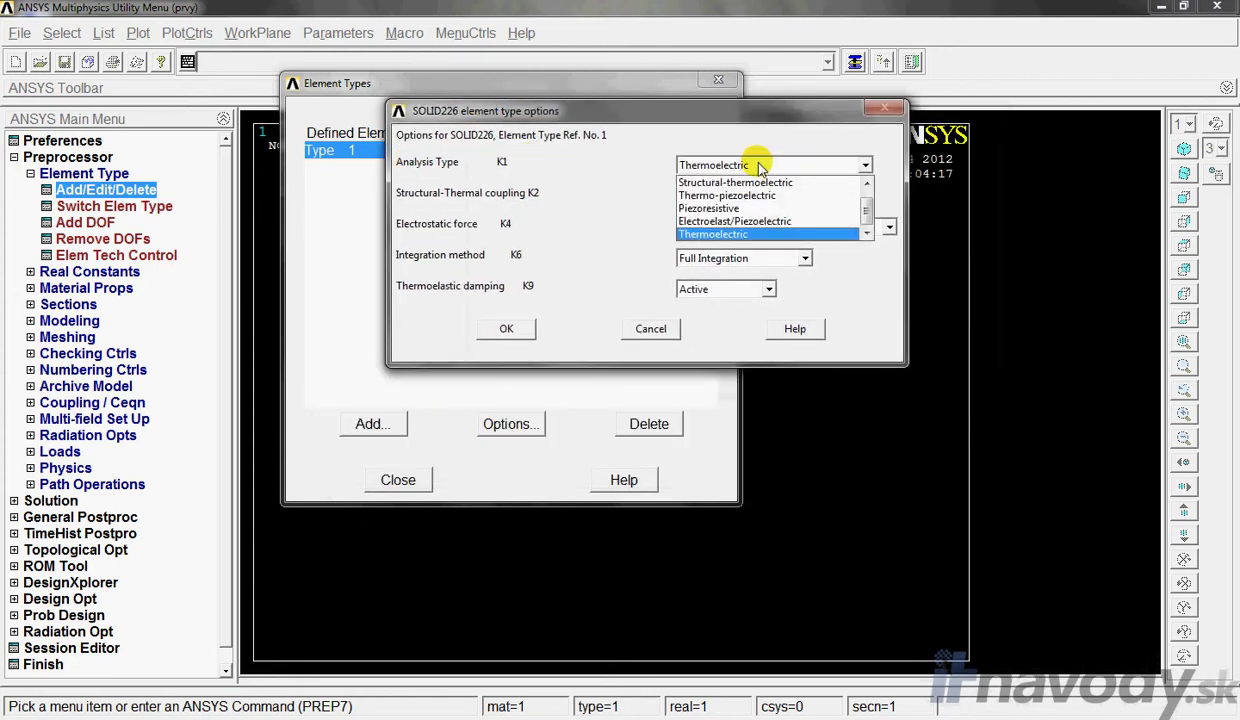
{"action": "left_click", "coordinate": [592, 250]}
{"action": "left_click", "coordinate": [526, 330]}
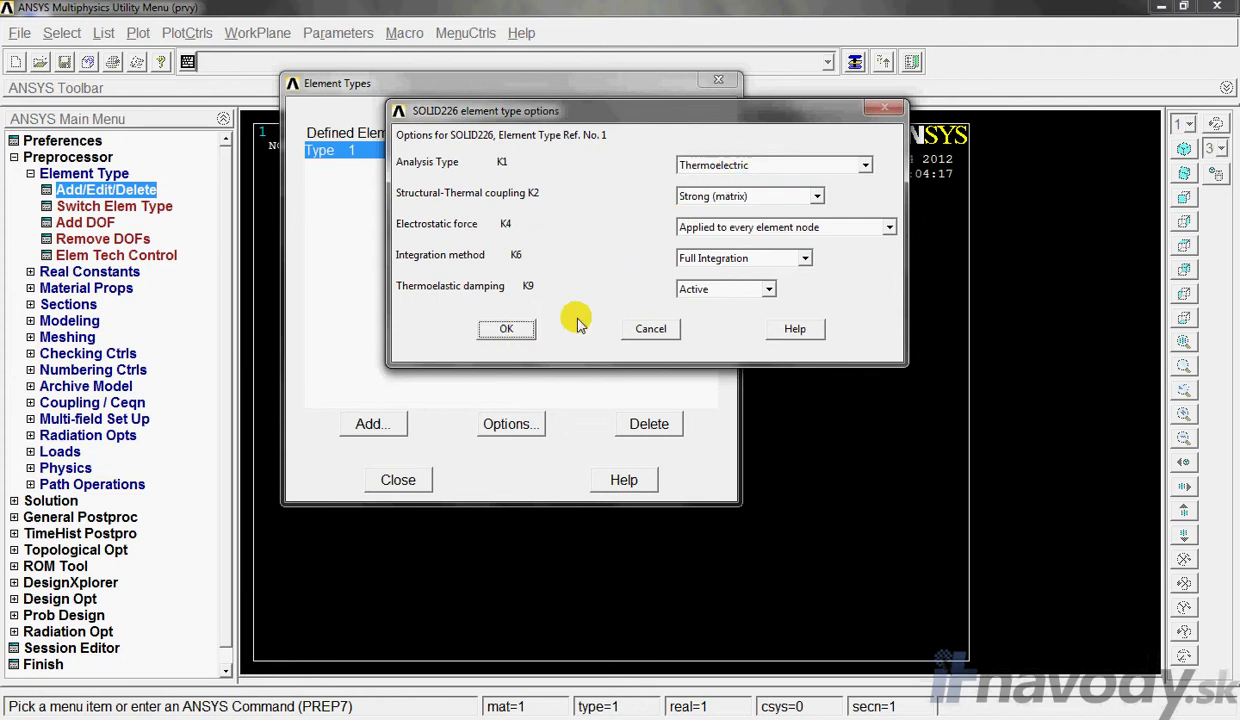
{"action": "left_click", "coordinate": [507, 330]}
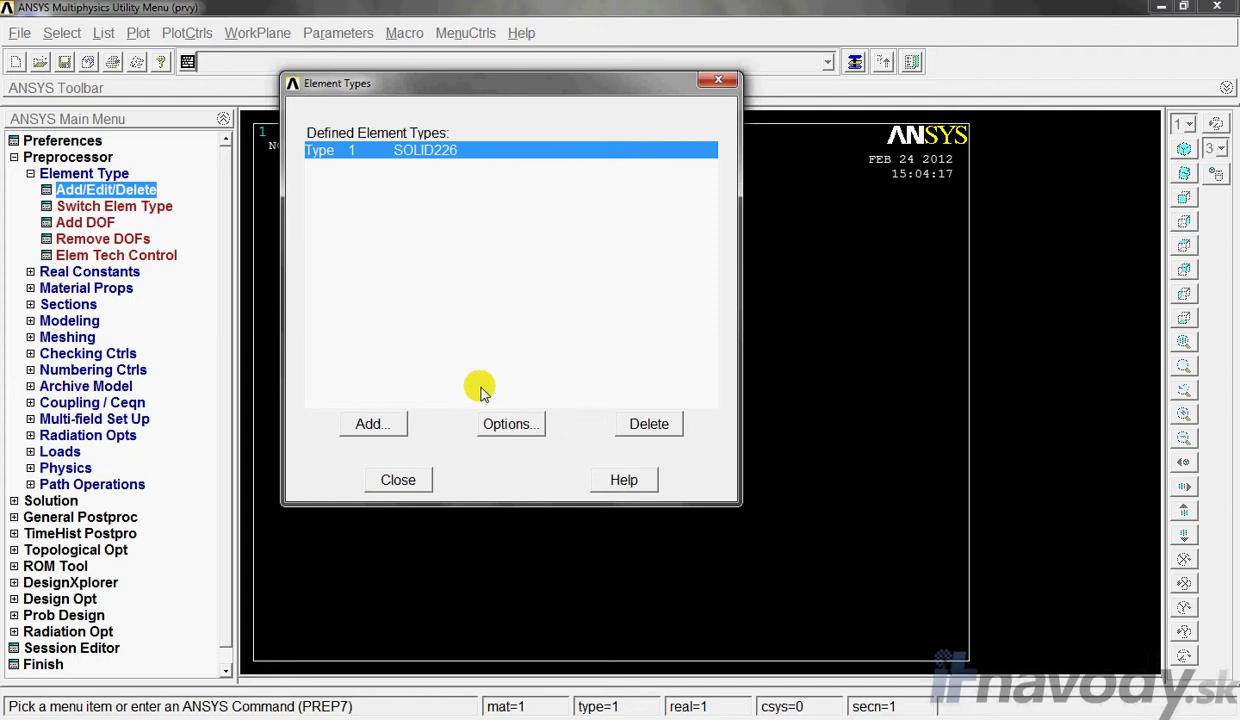
- Add the Surface Effect element 3D thermal 152 from the element library as element type reference number 2
{"action": "left_click", "coordinate": [373, 423]}
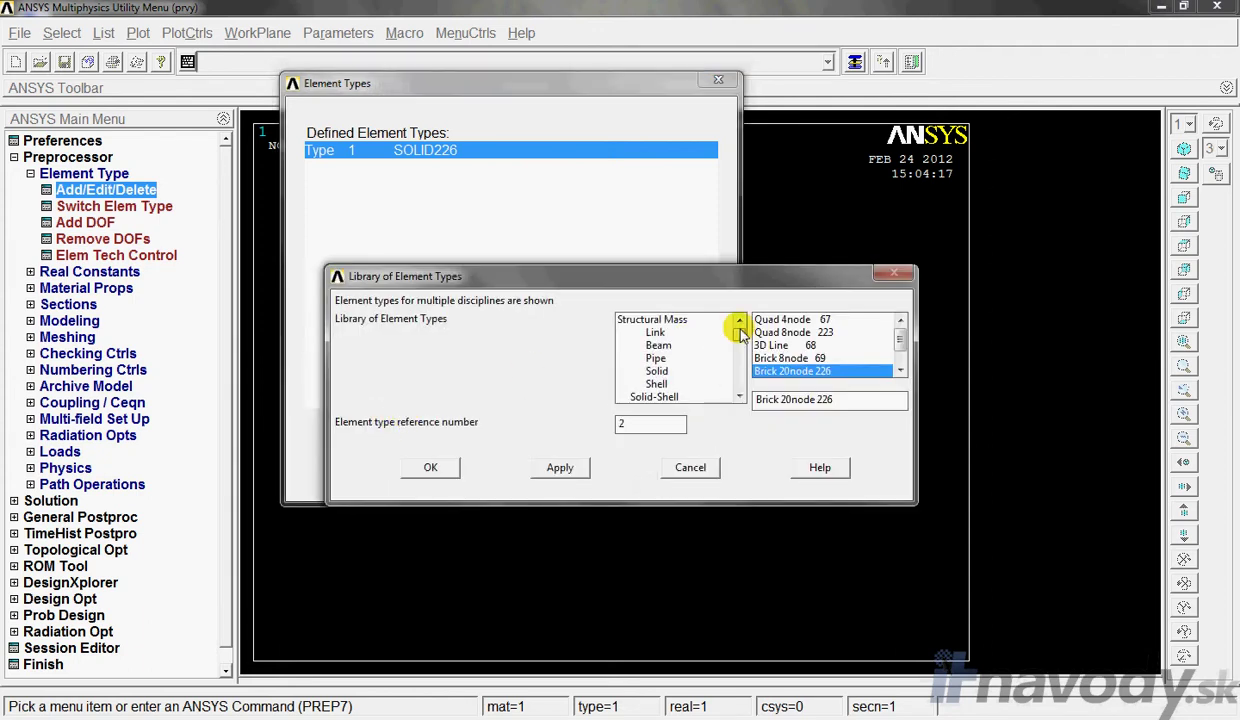
{"action": "left_click_drag", "start_coordinate": [735, 338], "coordinate": [737, 381]}
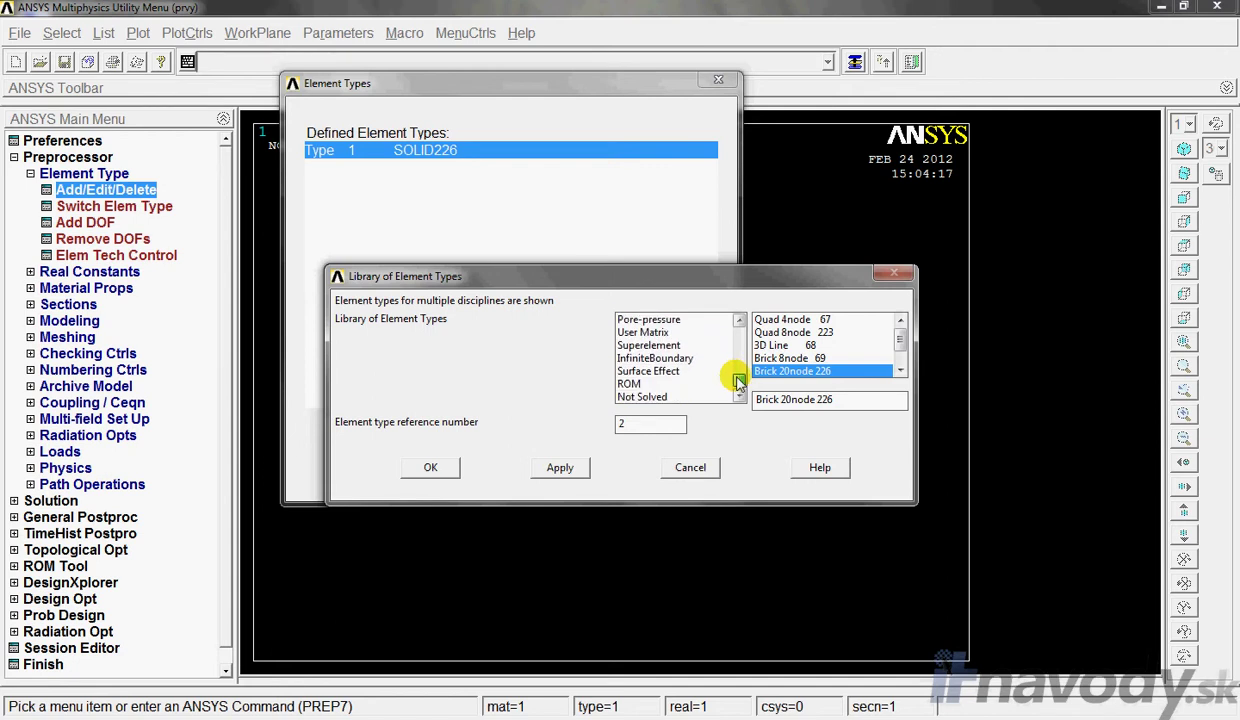
{"action": "left_click", "coordinate": [652, 371]}
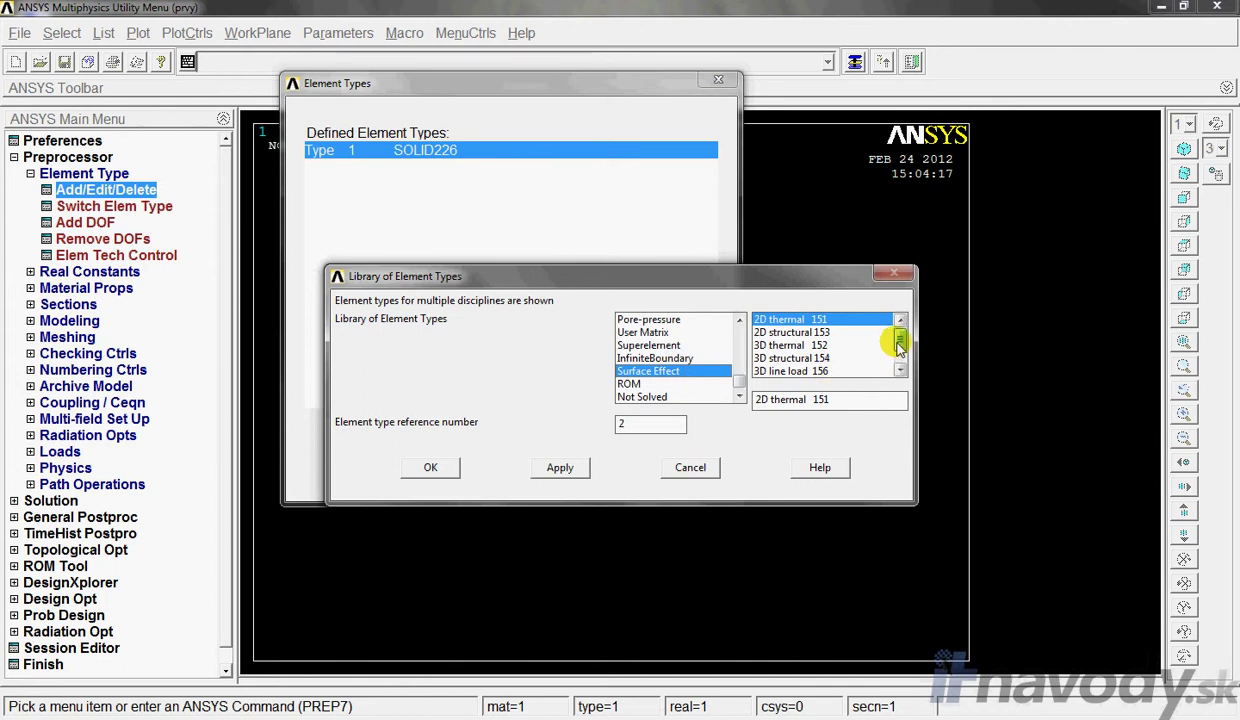
{"action": "left_click", "coordinate": [812, 346]}
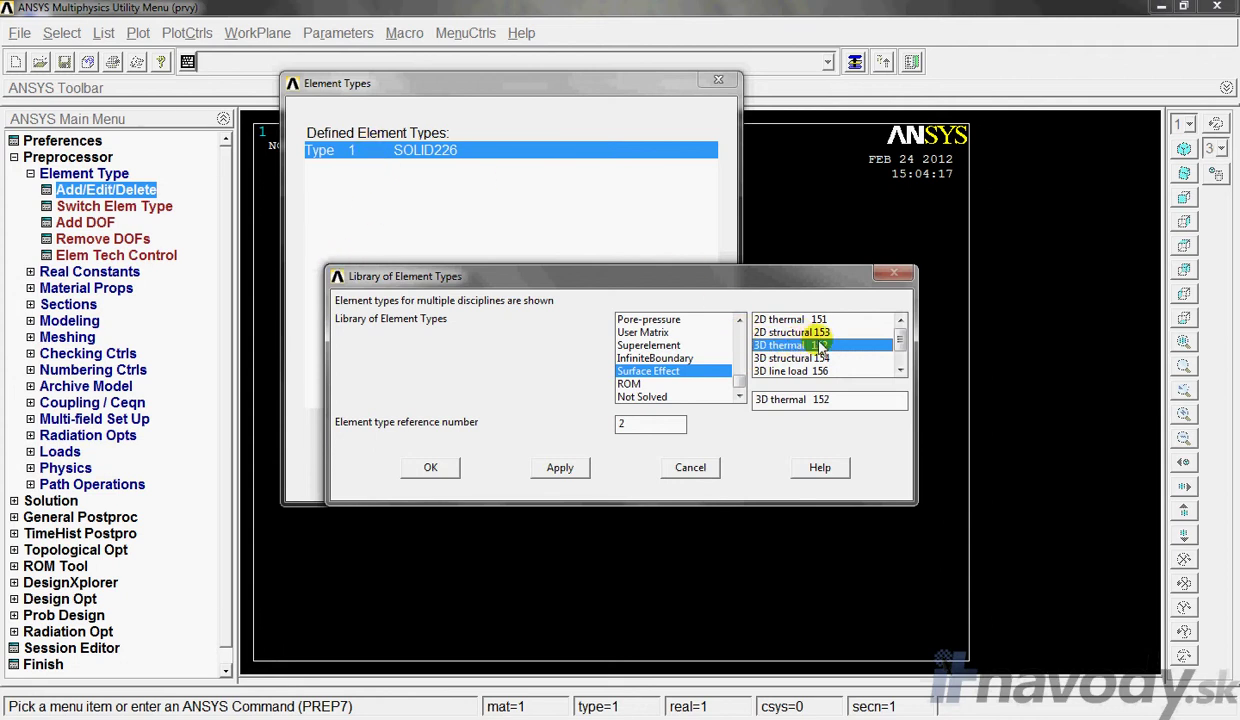
{"action": "left_click", "coordinate": [425, 466]}
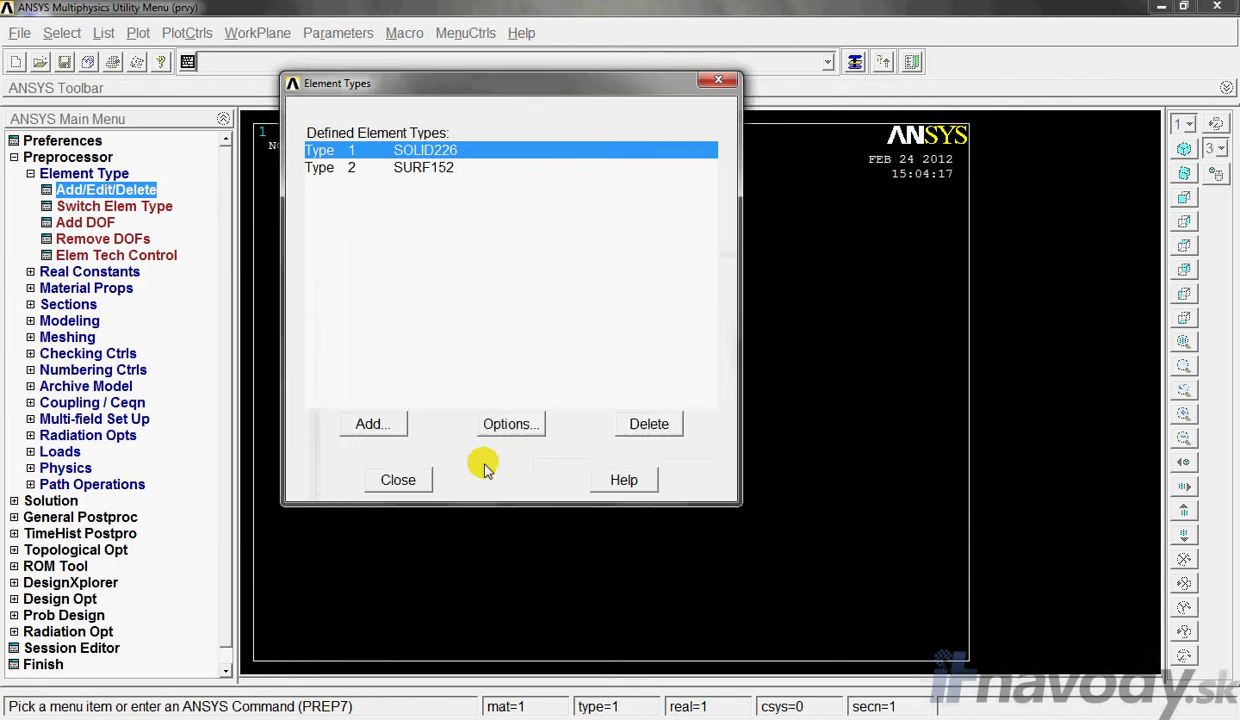
- Close the list of element types and open the help page for element 152 with the command help,152
{"action": "left_click", "coordinate": [435, 169]}
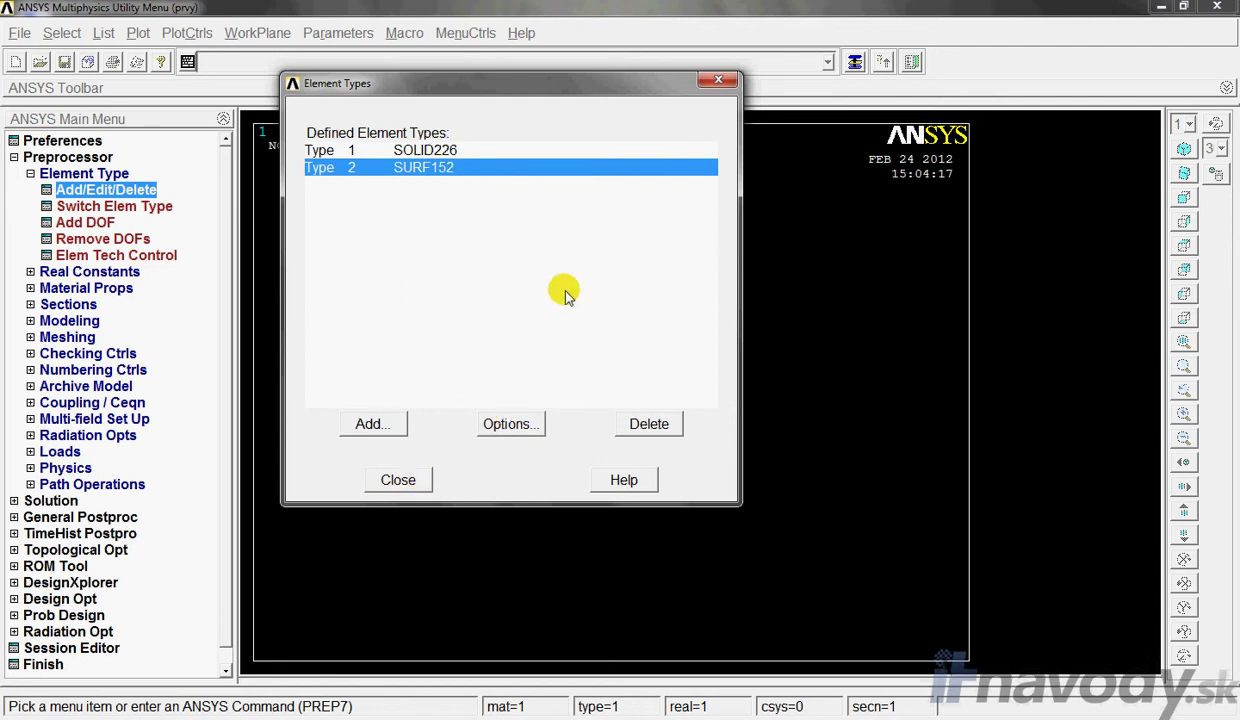
{"action": "left_click", "coordinate": [374, 61]}
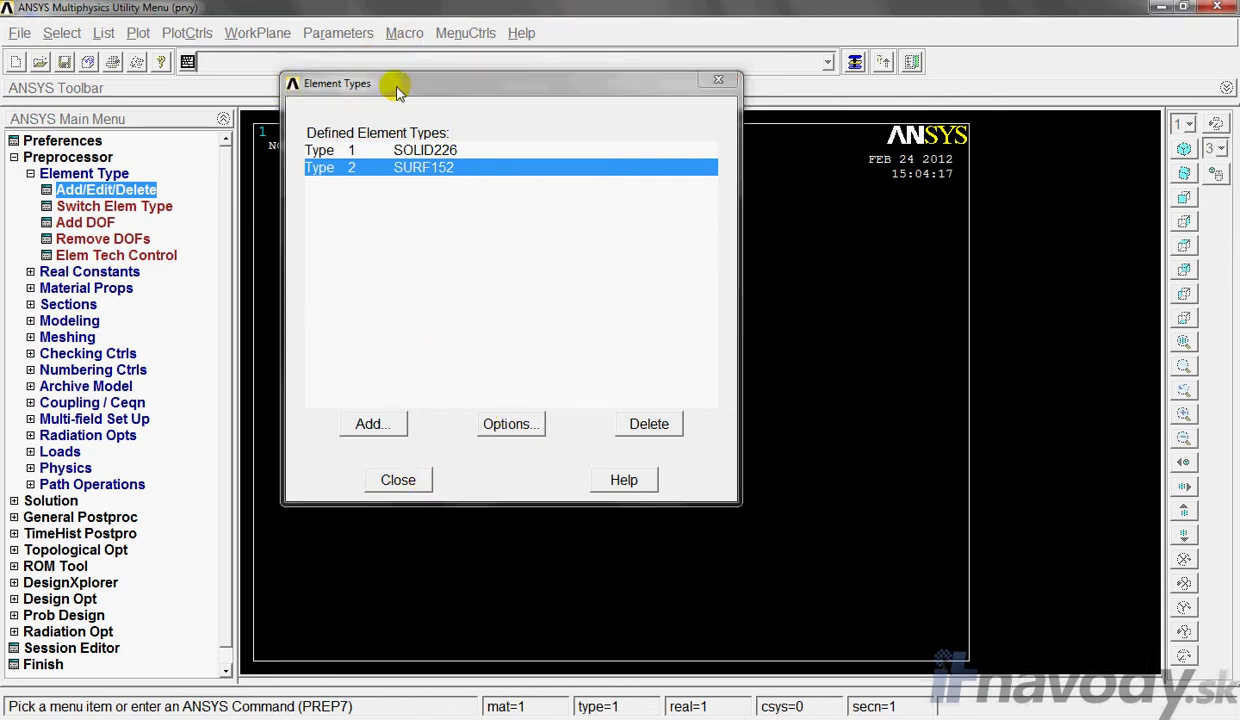
{"action": "left_click_drag", "start_coordinate": [397, 91], "coordinate": [388, 147]}
{"action": "left_click", "coordinate": [395, 543]}
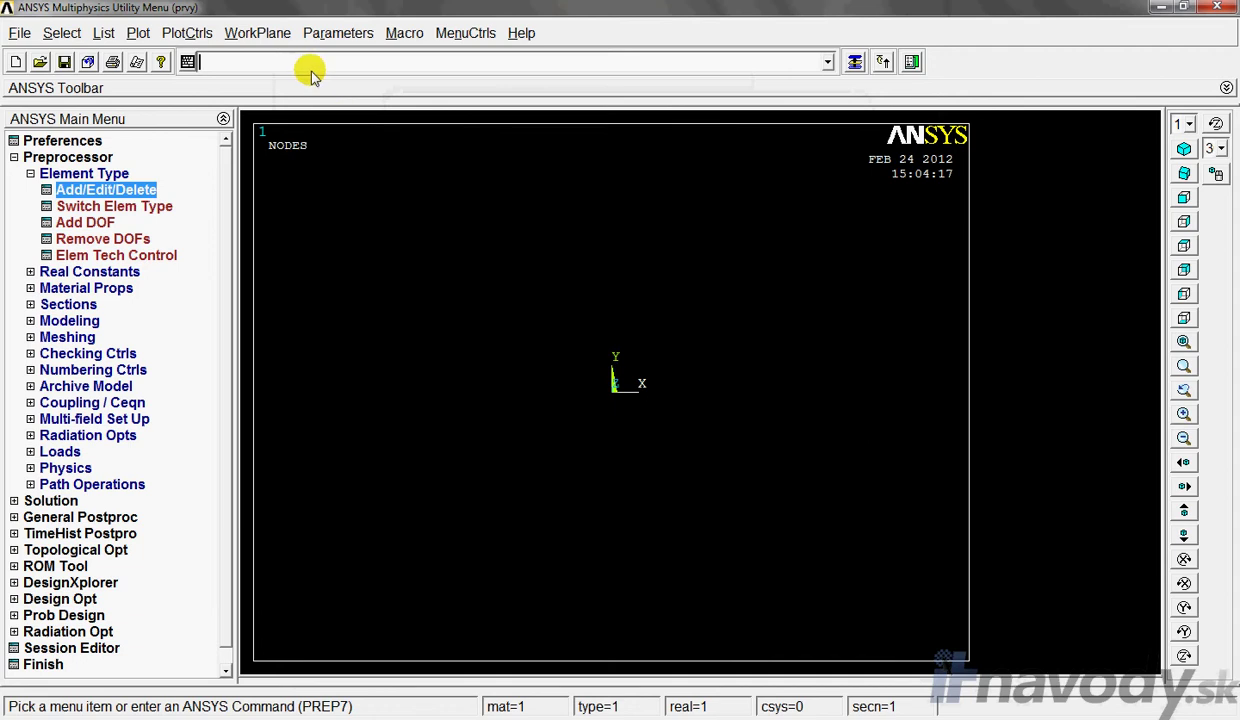
{"action": "type", "text": "help,152"}
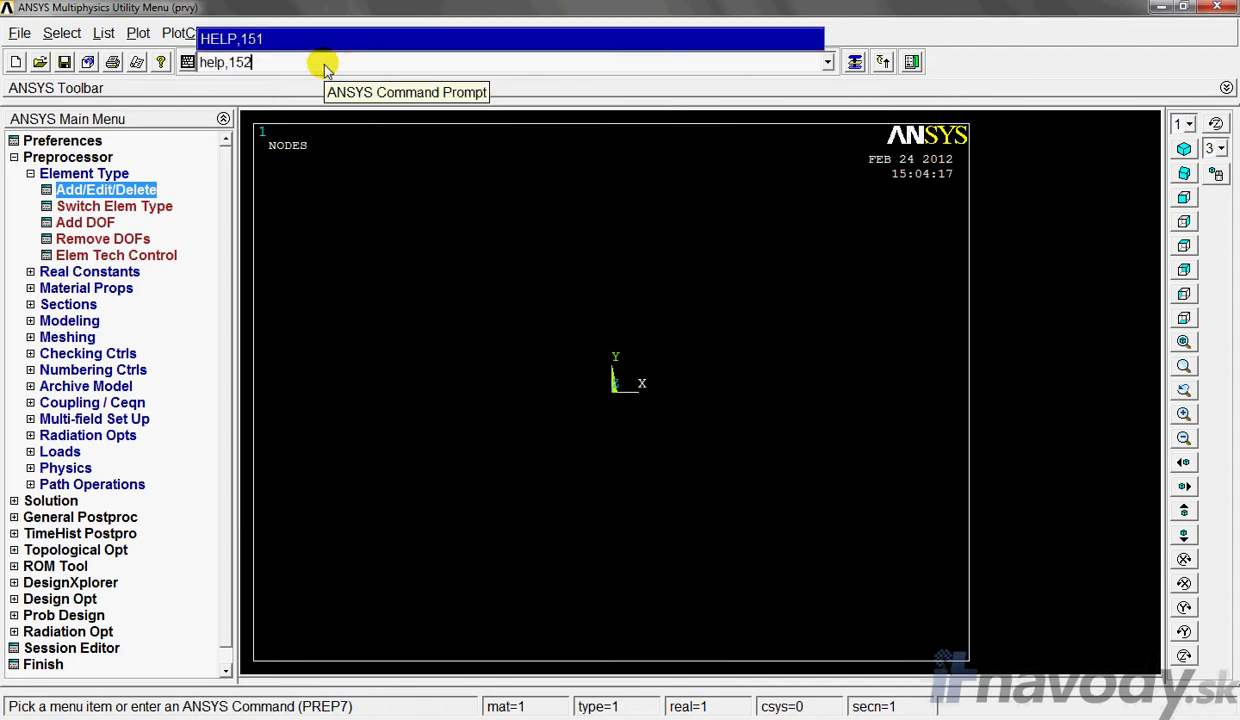
{"action": "key", "text": "Return"}
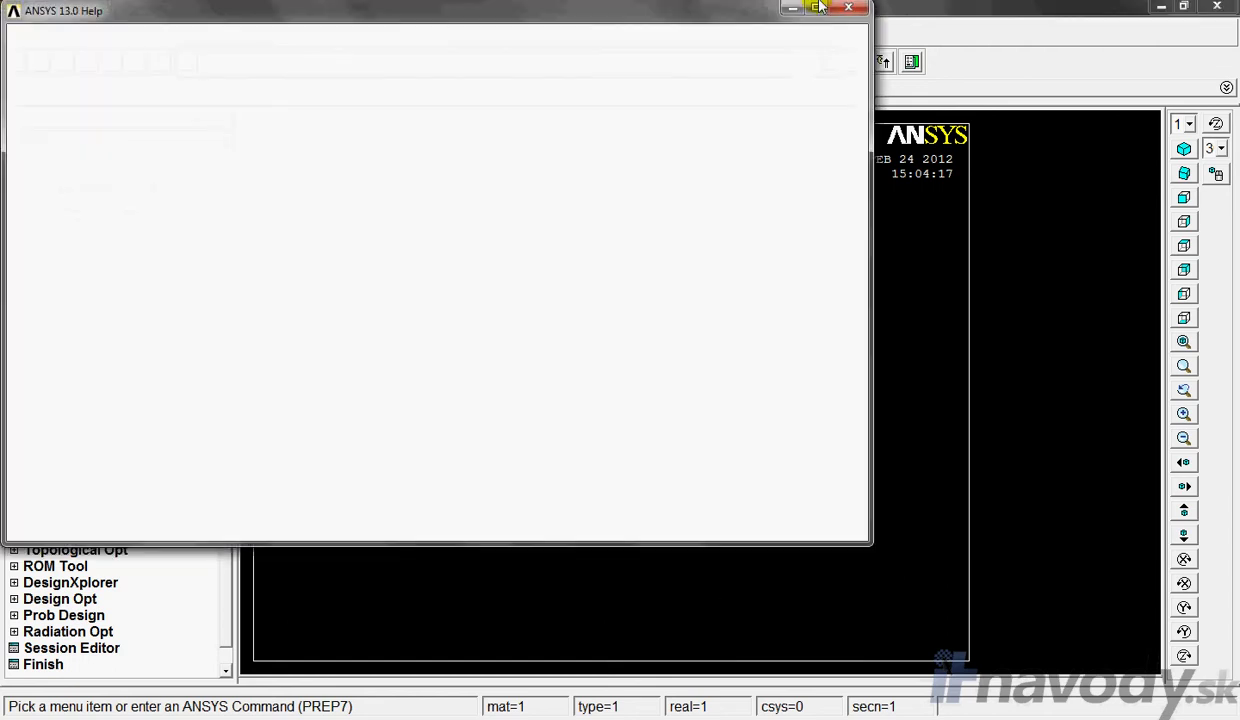
{"action": "left_click", "coordinate": [818, 10]}
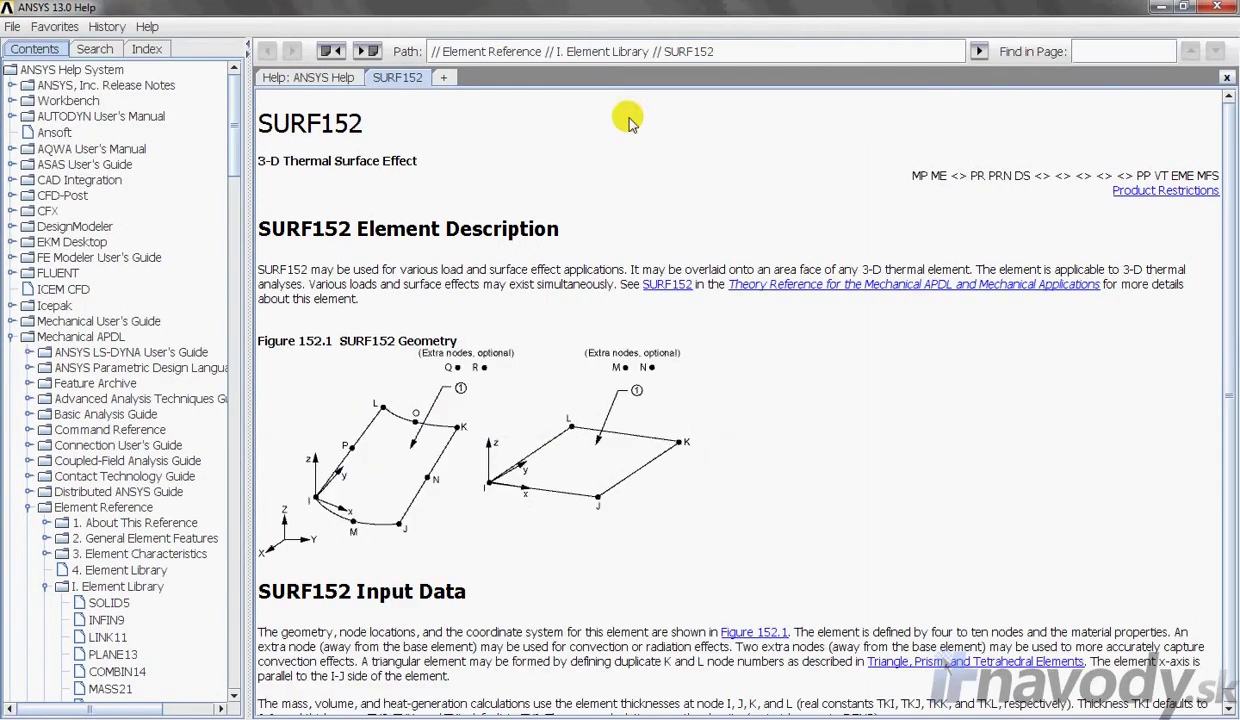
- Examine the SURF152 help page, especially the KEYOPT descriptions for midside nodes and extra nodes
{"action": "left_click_drag", "start_coordinate": [1222, 116], "coordinate": [1195, 100]}
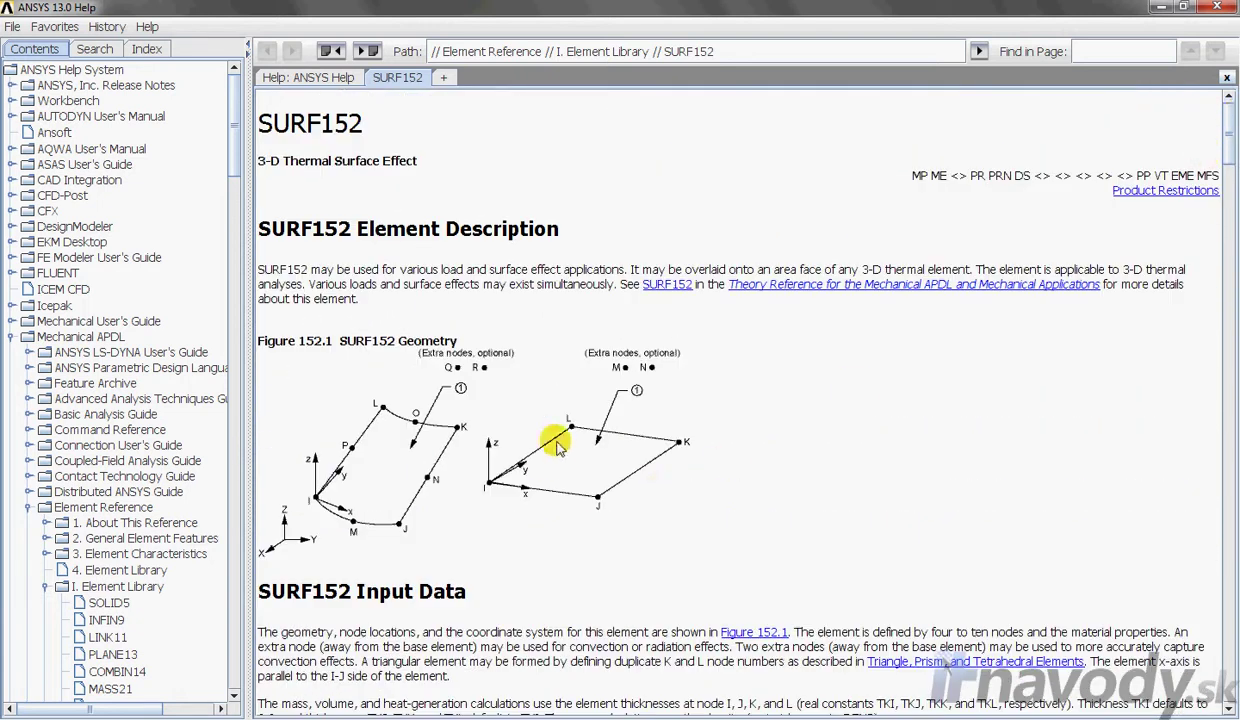
{"action": "left_click_drag", "start_coordinate": [1228, 113], "coordinate": [1230, 313]}
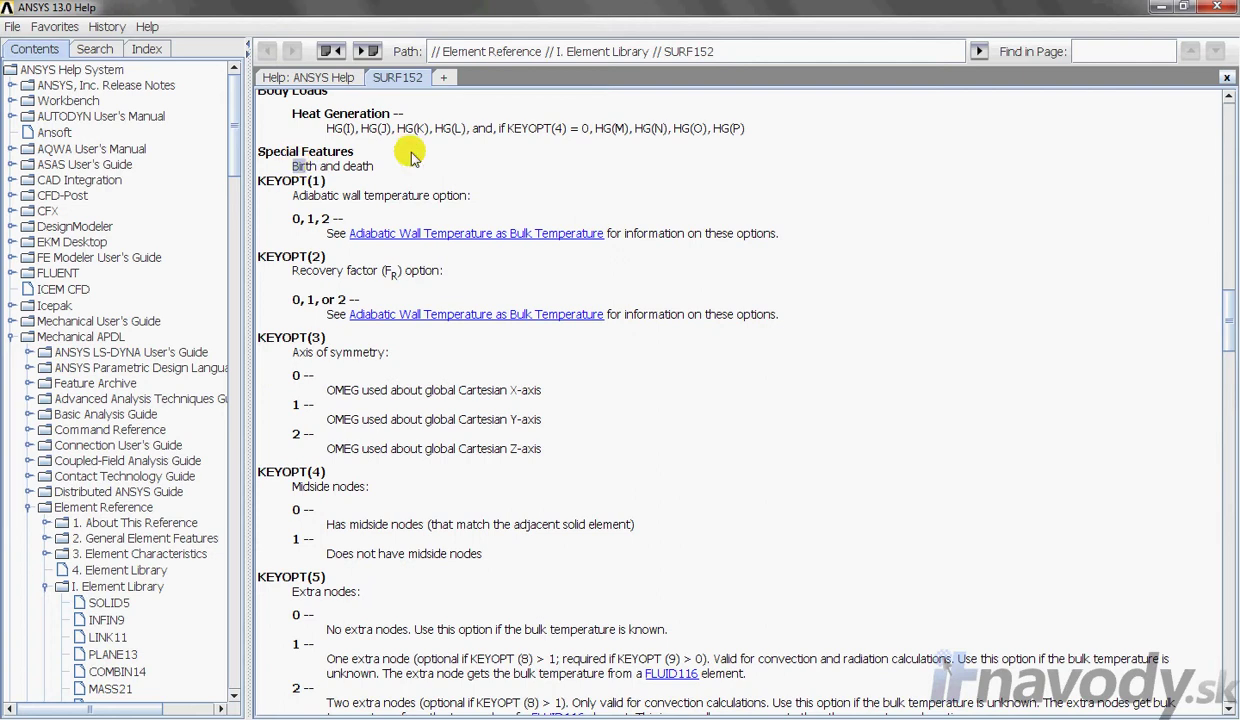
{"action": "left_click_drag", "start_coordinate": [398, 150], "coordinate": [512, 531]}
{"action": "left_click", "coordinate": [505, 518]}
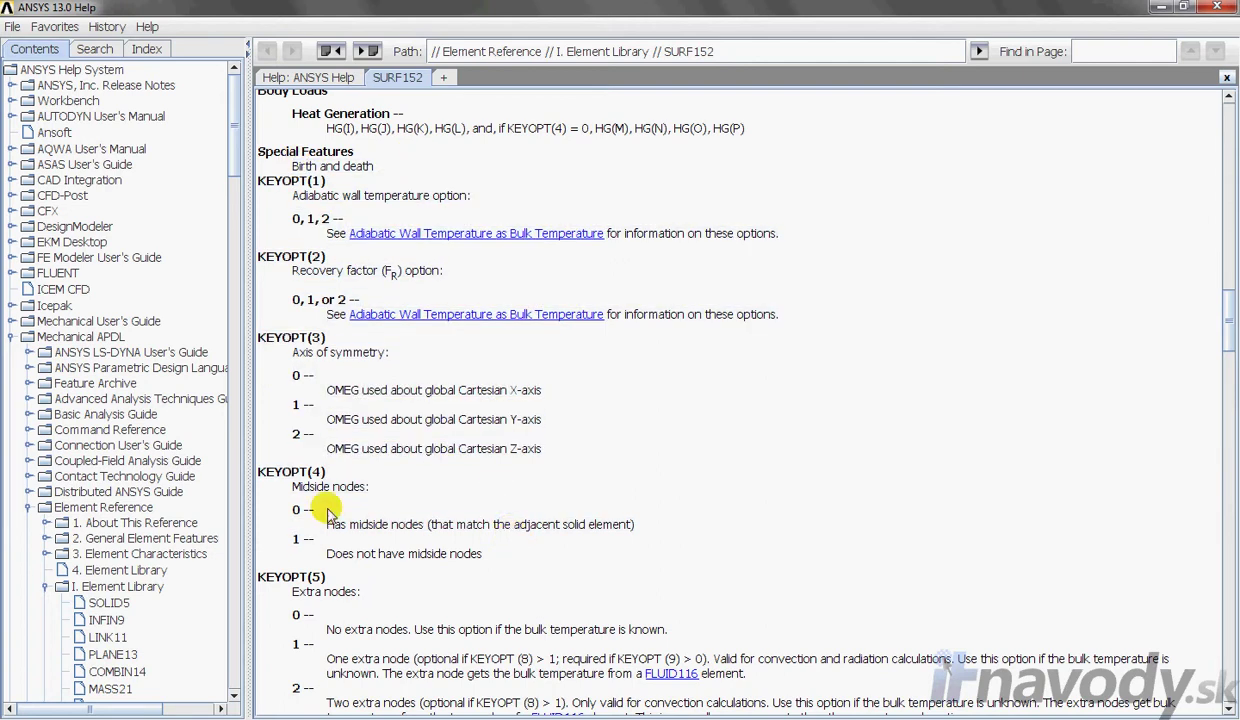
{"action": "scroll", "coordinate": [288, 395], "scroll_direction": "down", "scroll_amount": 3}
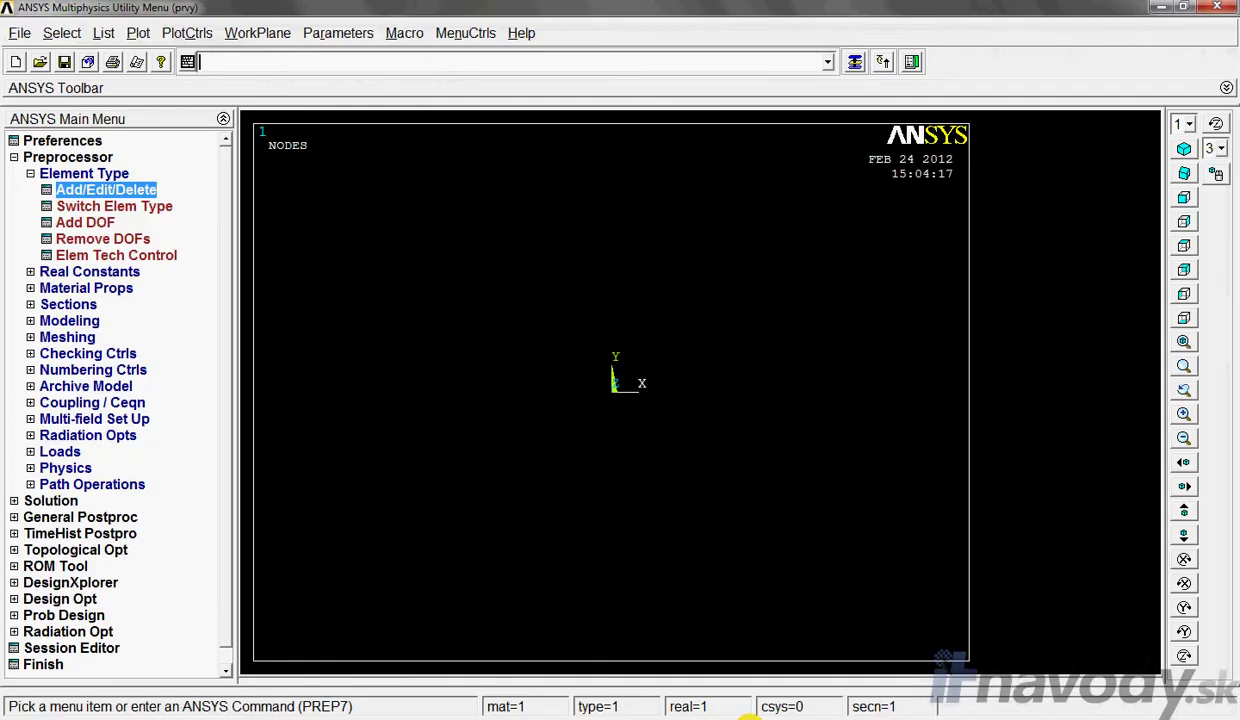
- Return to the list of defined element types, select SURF152 and consult its KEYOPT descriptions on the help page
{"action": "left_click", "coordinate": [715, 694]}
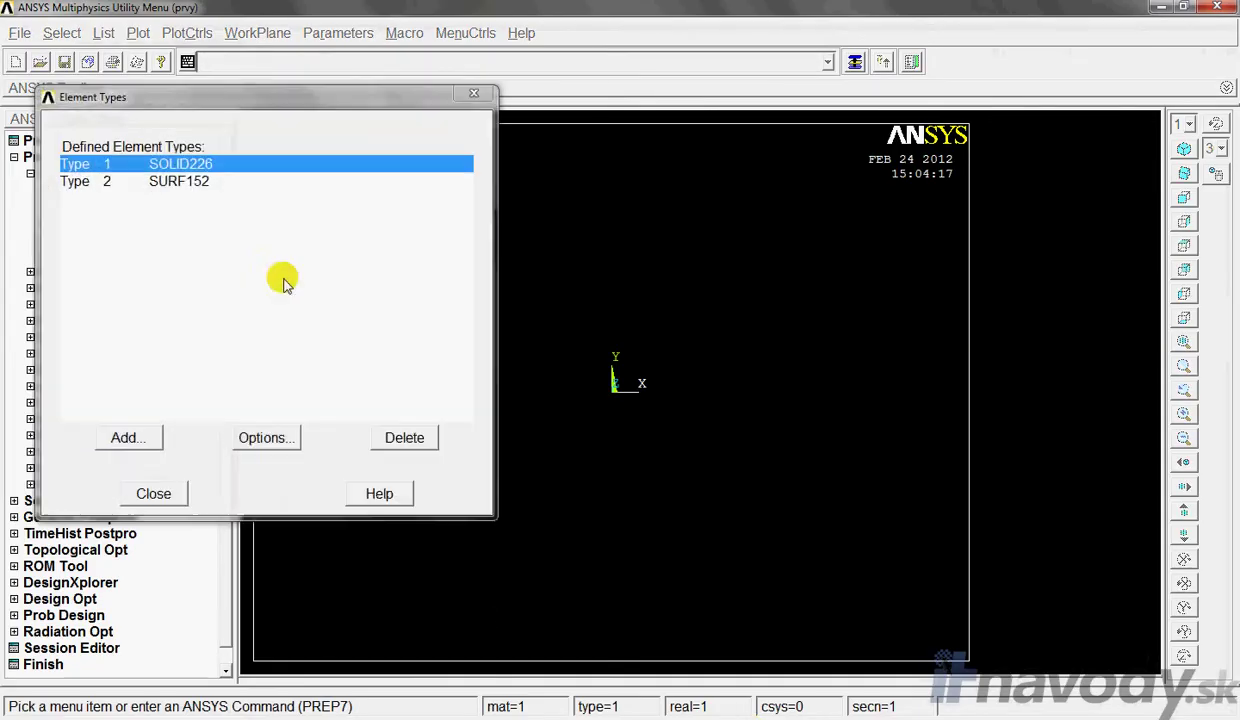
{"action": "left_click", "coordinate": [181, 194]}
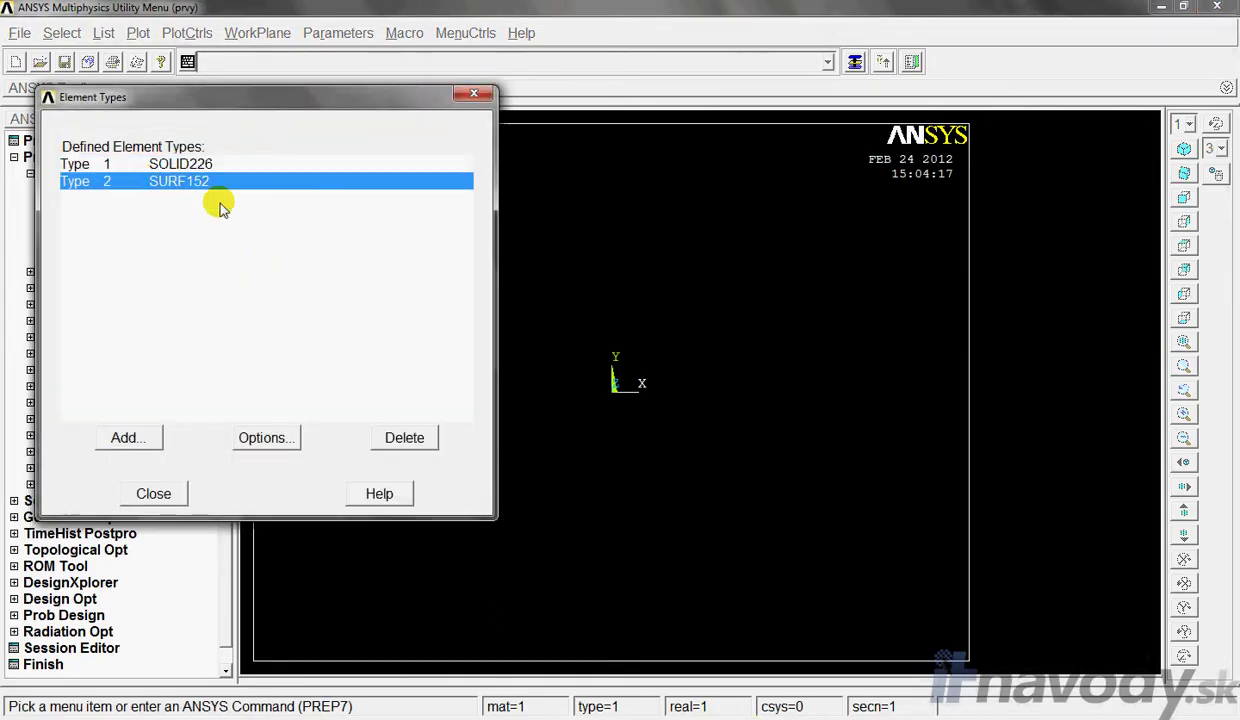
{"action": "left_click", "coordinate": [265, 441]}
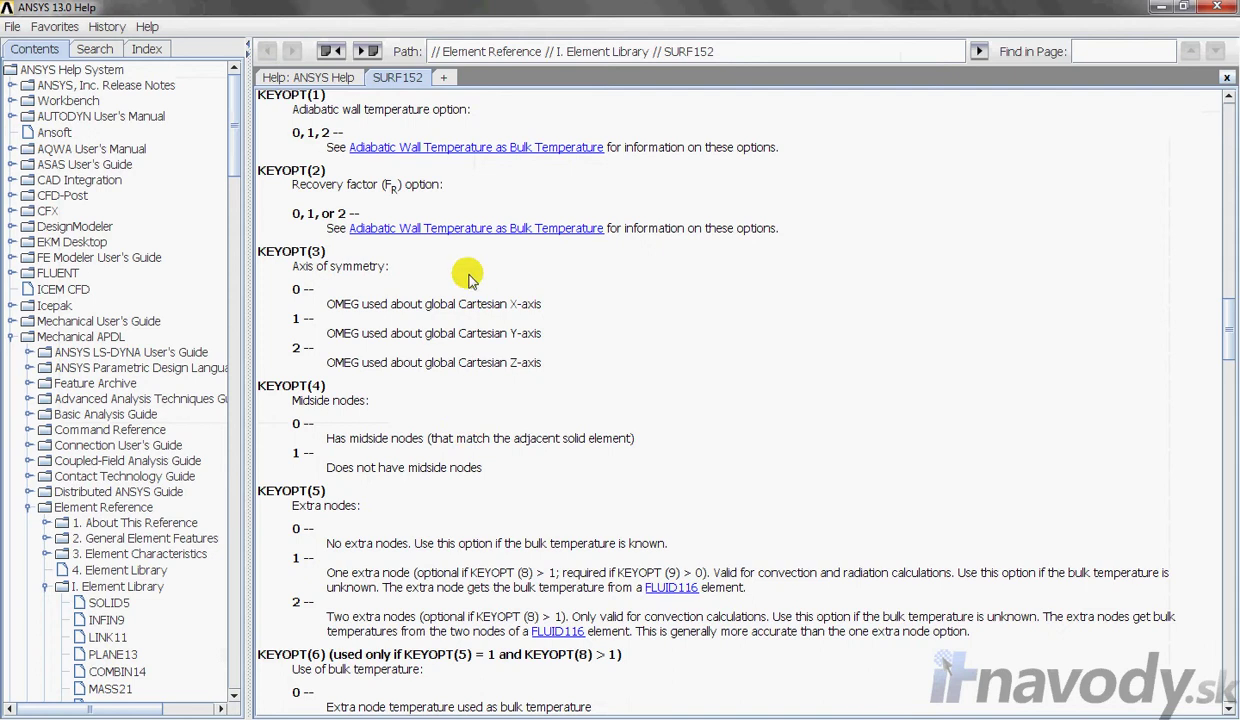
{"action": "scroll", "coordinate": [477, 528], "scroll_direction": "up", "scroll_amount": 2}
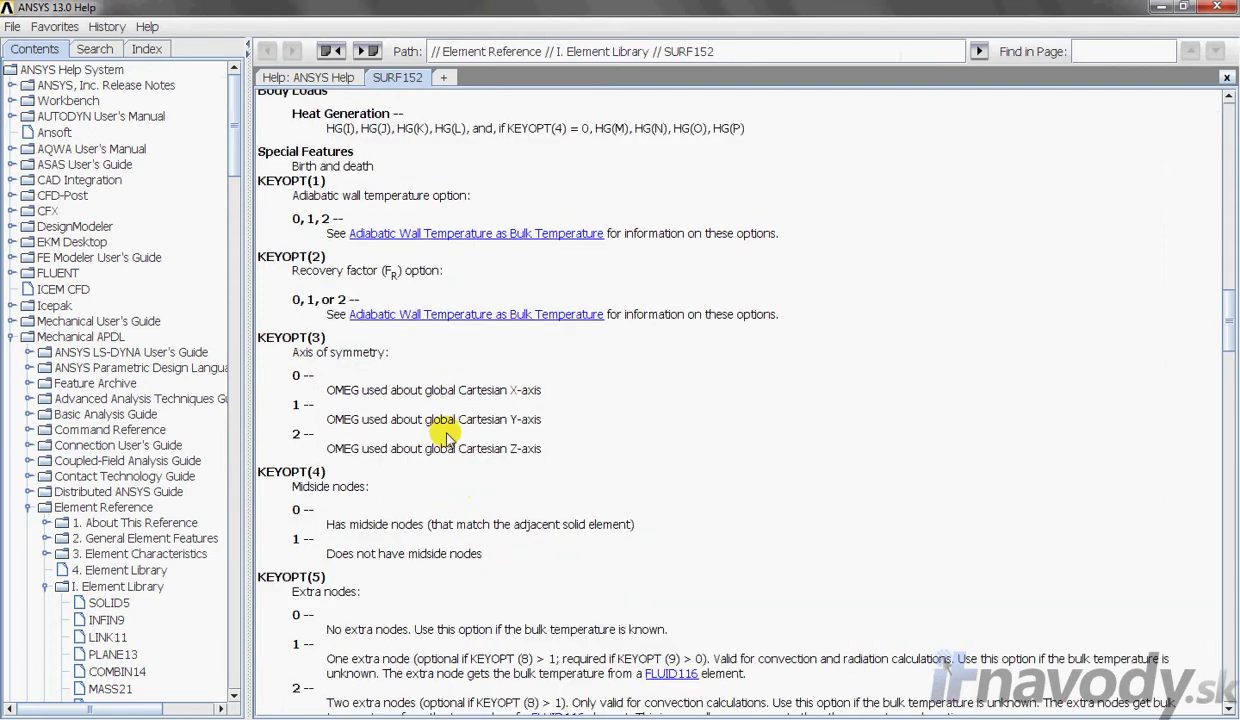
{"action": "scroll", "coordinate": [430, 420], "scroll_direction": "up", "scroll_amount": 4}
{"action": "scroll", "coordinate": [379, 318], "scroll_direction": "down", "scroll_amount": 3}
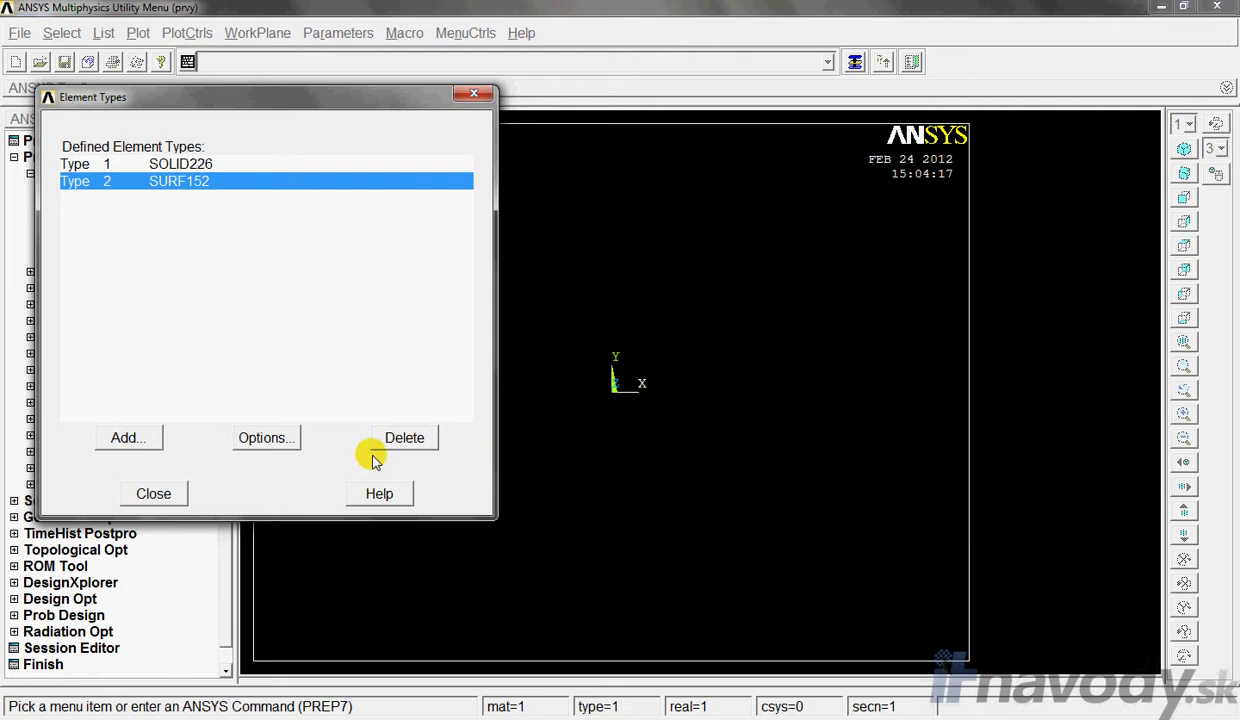
- Set the SURF152 options to Include 1 node for K5 and Hf at average T for K8, and accept them
{"action": "left_click", "coordinate": [288, 434]}
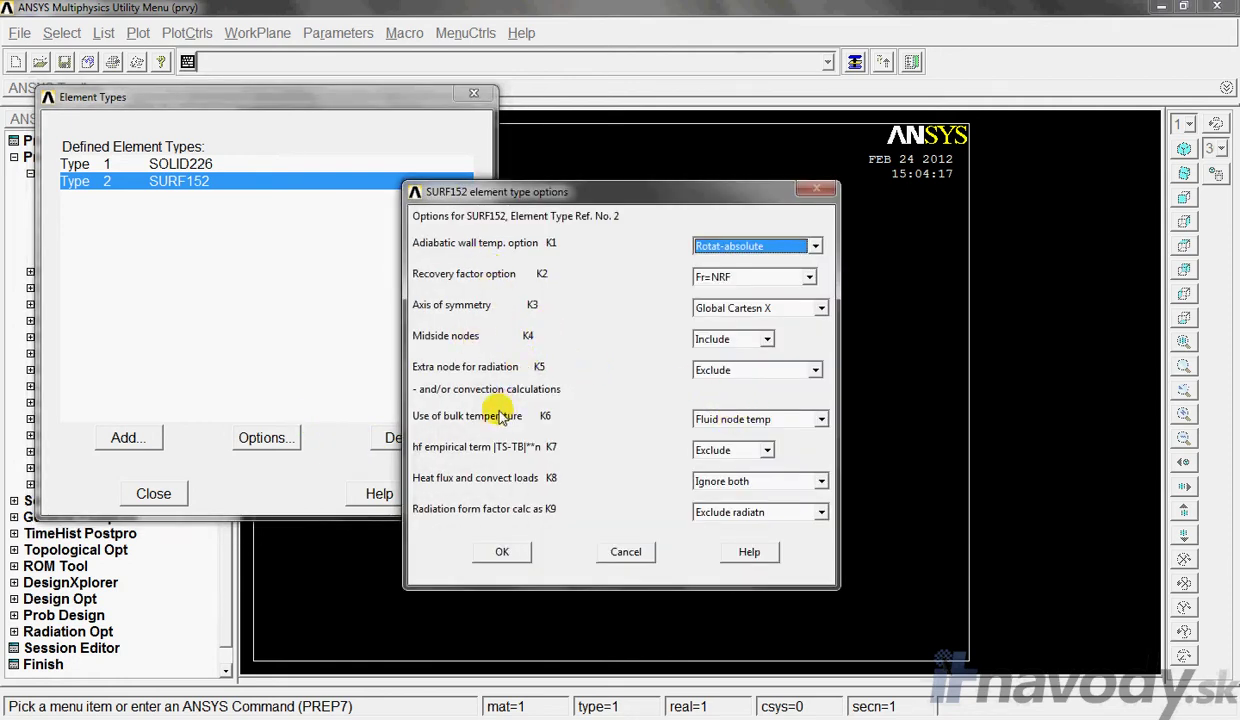
{"action": "left_click", "coordinate": [712, 374]}
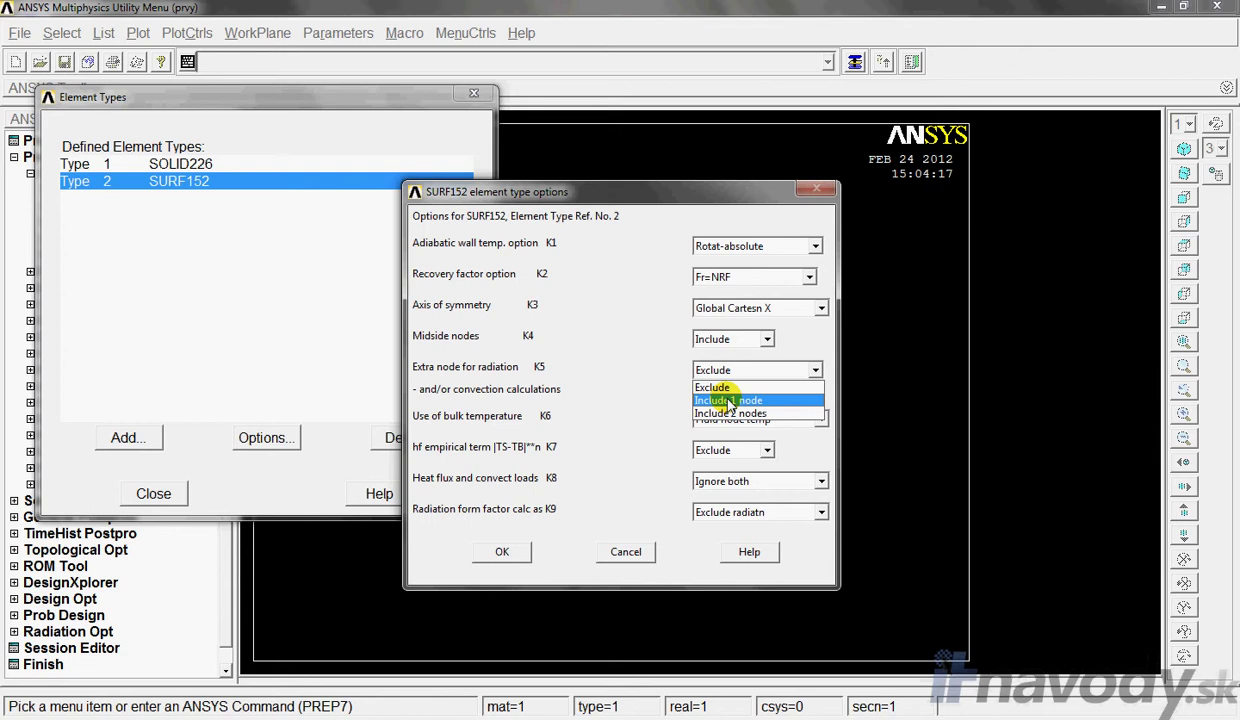
{"action": "left_click", "coordinate": [729, 401]}
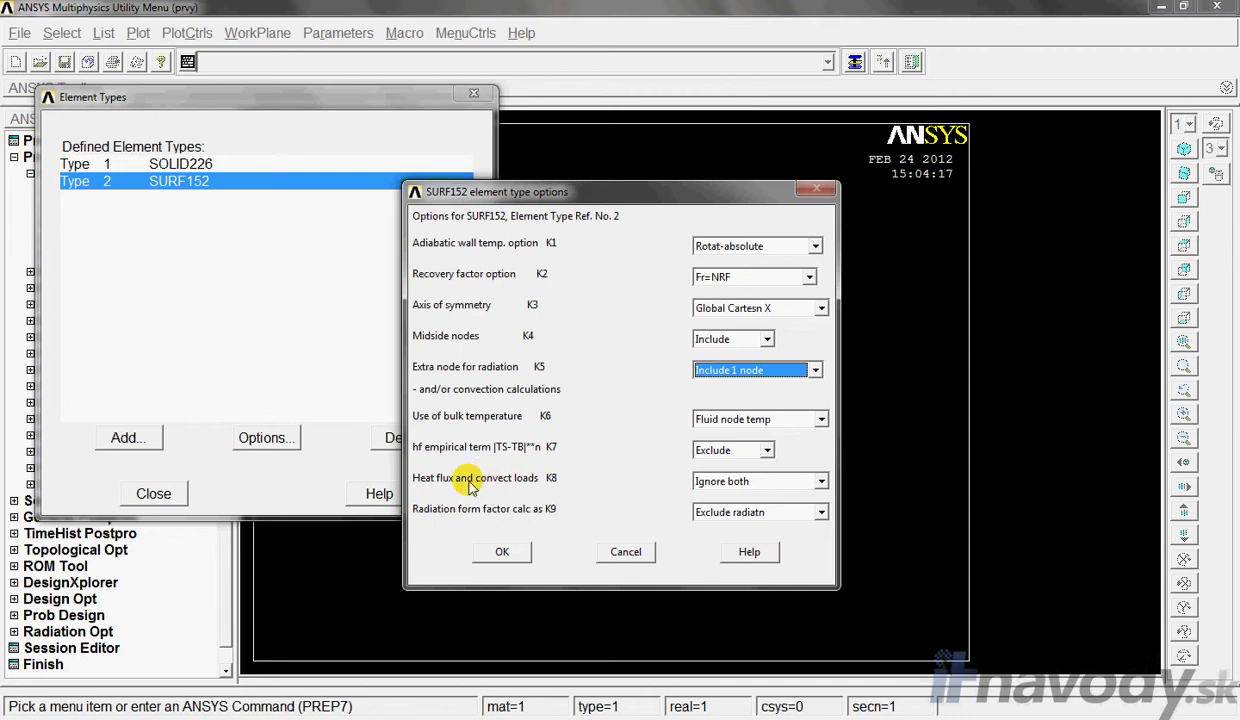
{"action": "left_click", "coordinate": [735, 482]}
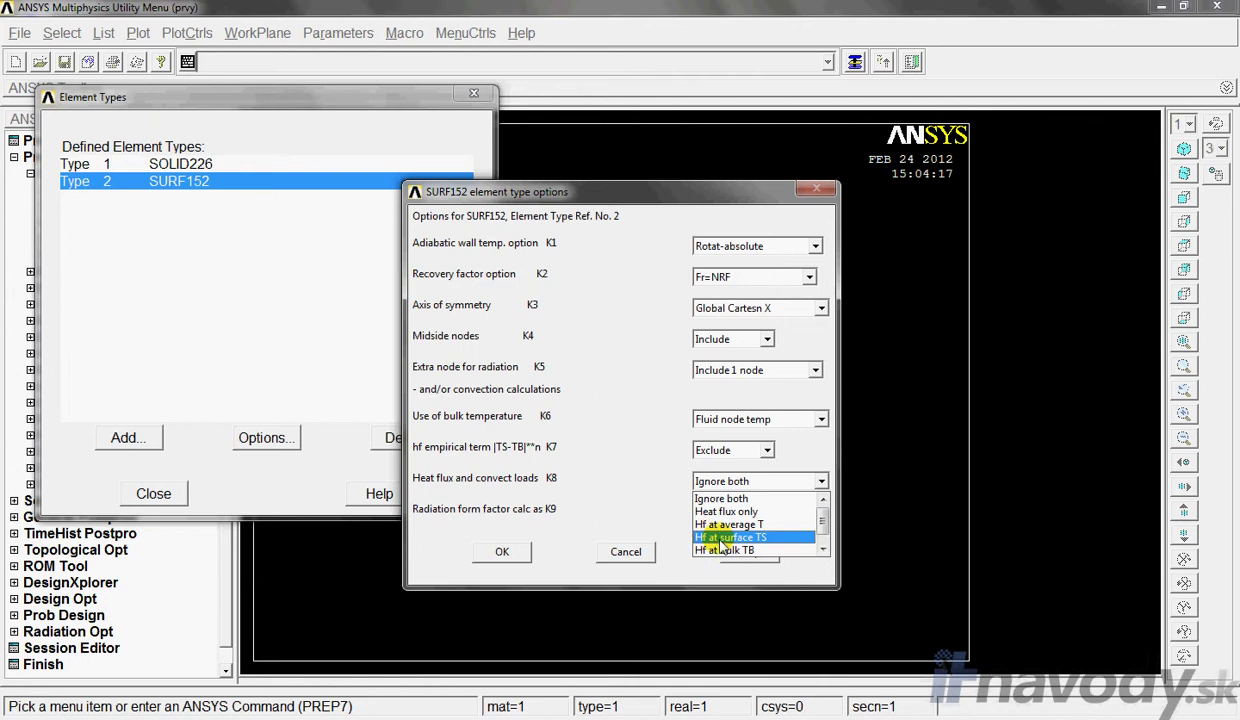
{"action": "left_click", "coordinate": [766, 526]}
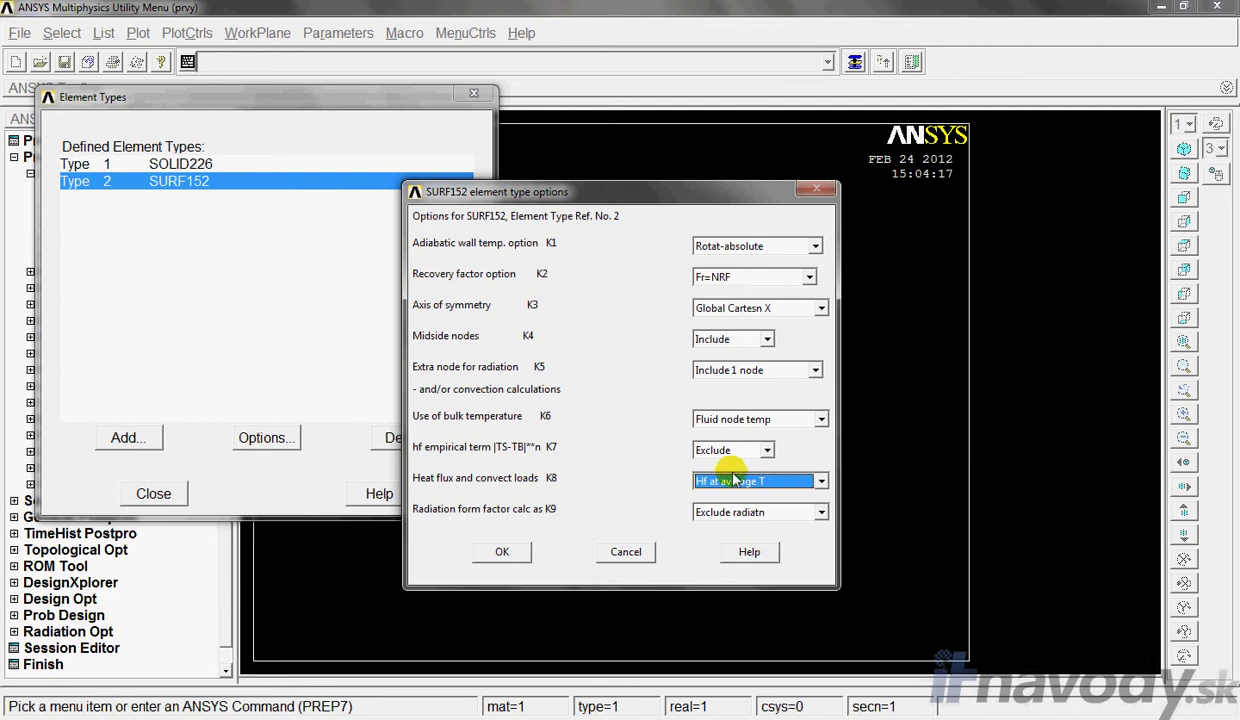
{"action": "left_click", "coordinate": [503, 552]}
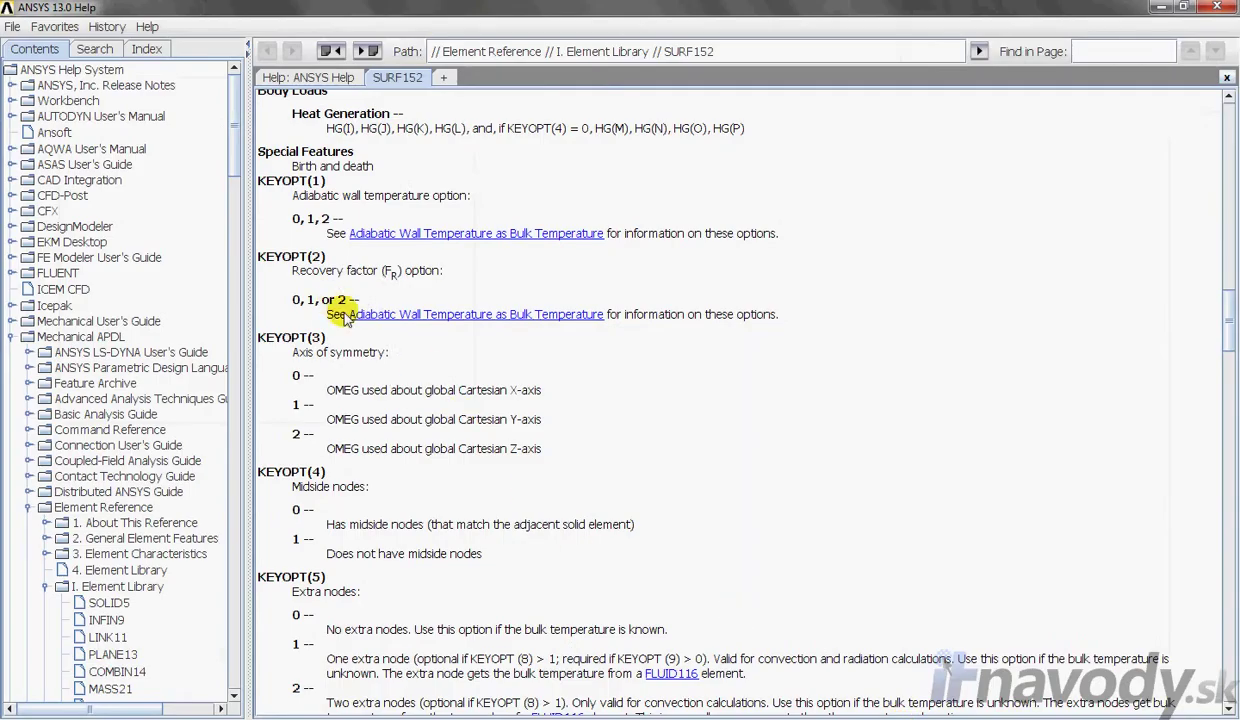
- Examine the SURF152 help page for KEYOPT(5) with one extra node and KEYOPT(8) with the film coefficient at average film temperature
{"action": "scroll", "coordinate": [325, 350], "scroll_direction": "down", "scroll_amount": 2}
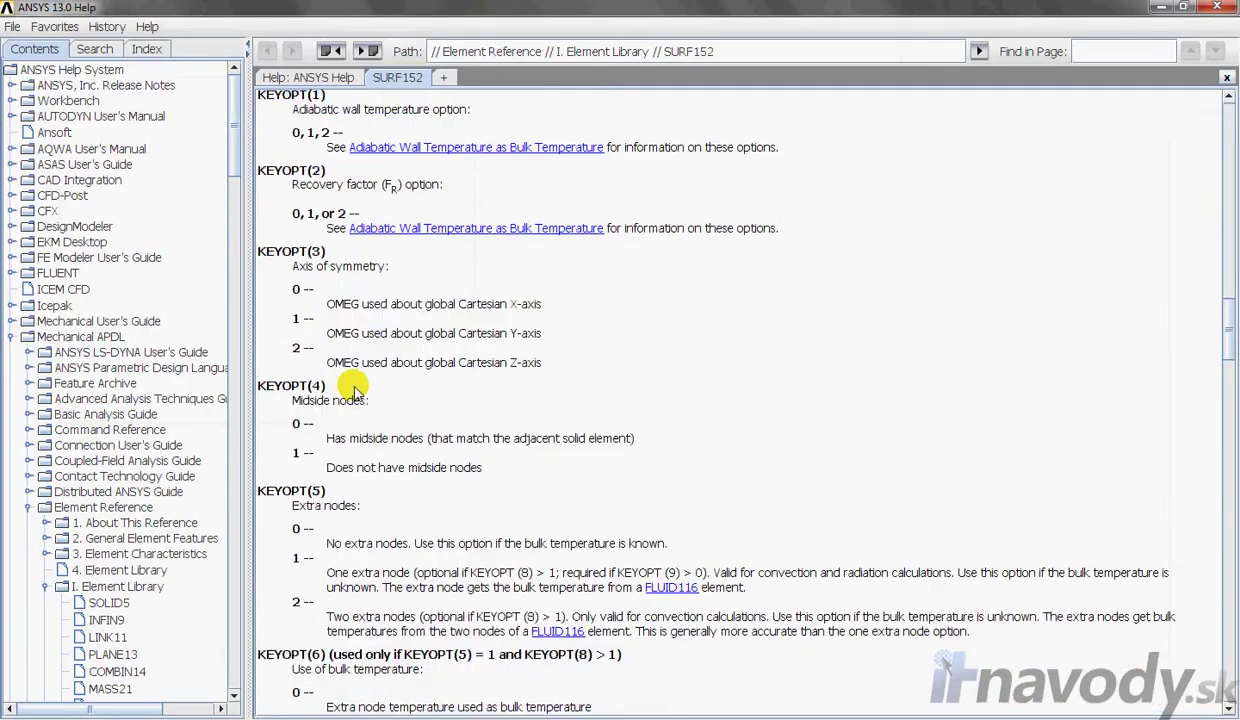
{"action": "scroll", "coordinate": [320, 420], "scroll_direction": "down", "scroll_amount": 1}
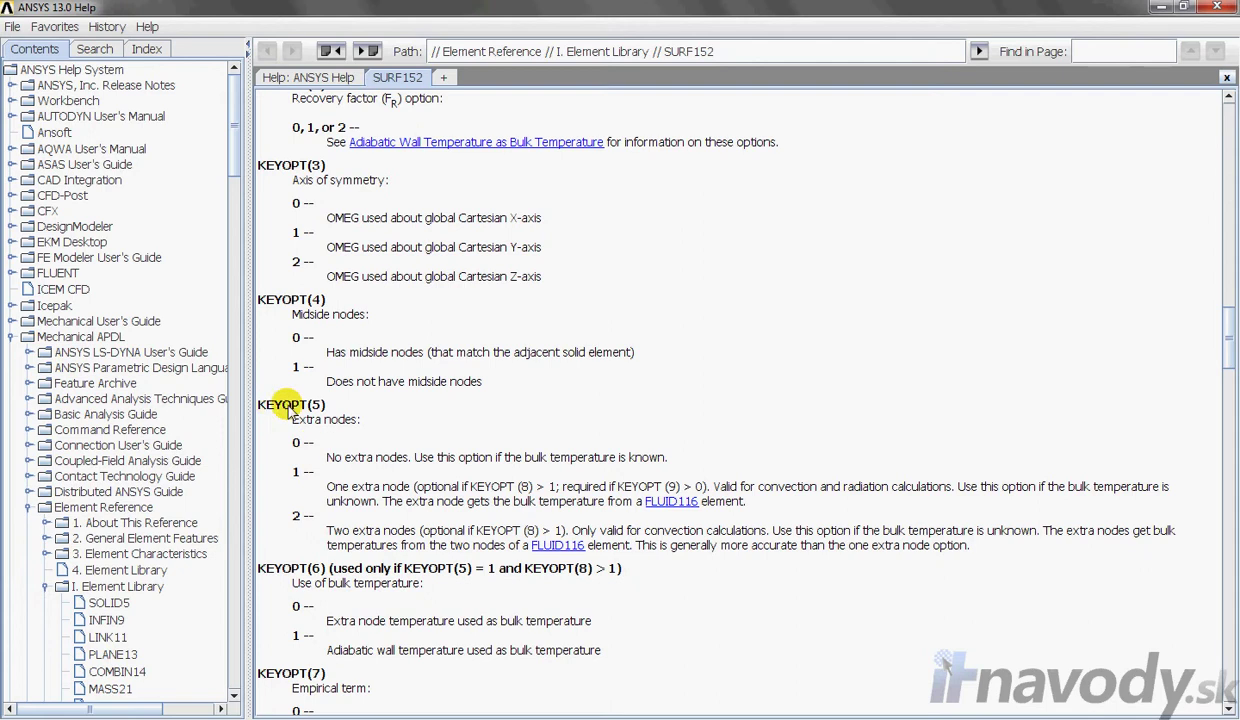
{"action": "left_click_drag", "start_coordinate": [265, 402], "coordinate": [401, 417]}
{"action": "left_click_drag", "start_coordinate": [324, 488], "coordinate": [410, 491]}
{"action": "scroll", "coordinate": [395, 500], "scroll_direction": "down", "scroll_amount": 3}
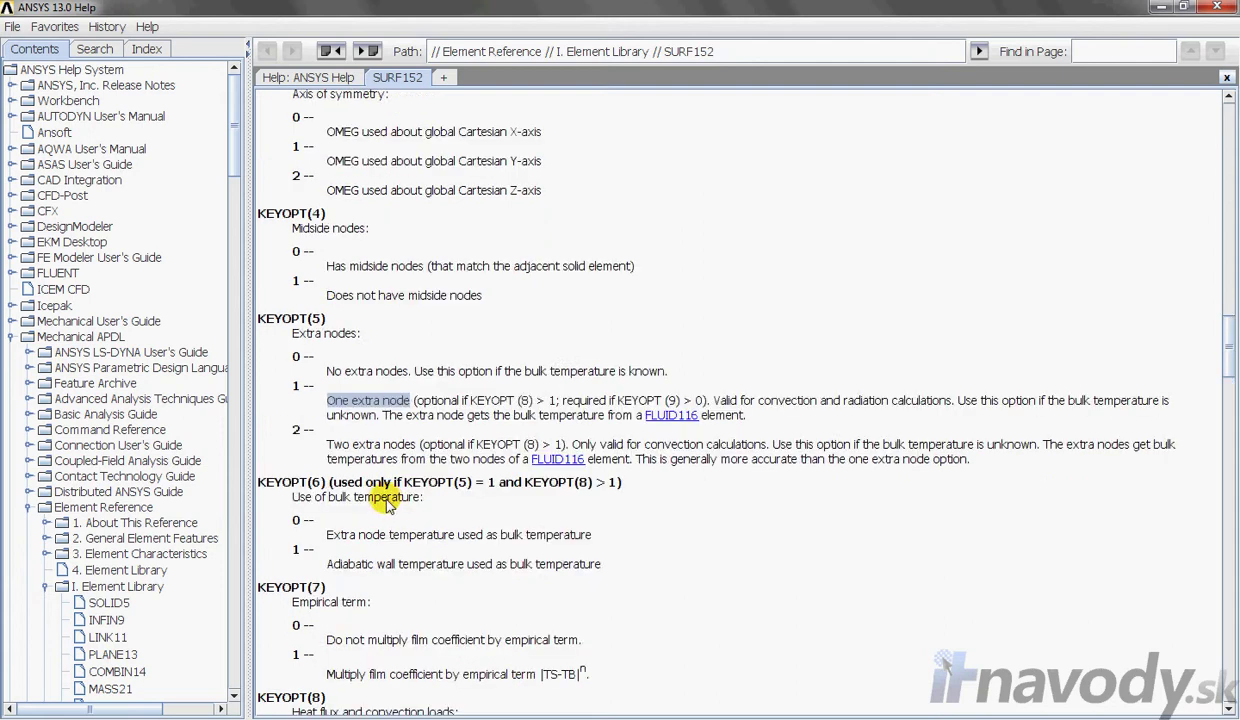
{"action": "left_click_drag", "start_coordinate": [300, 528], "coordinate": [460, 541]}
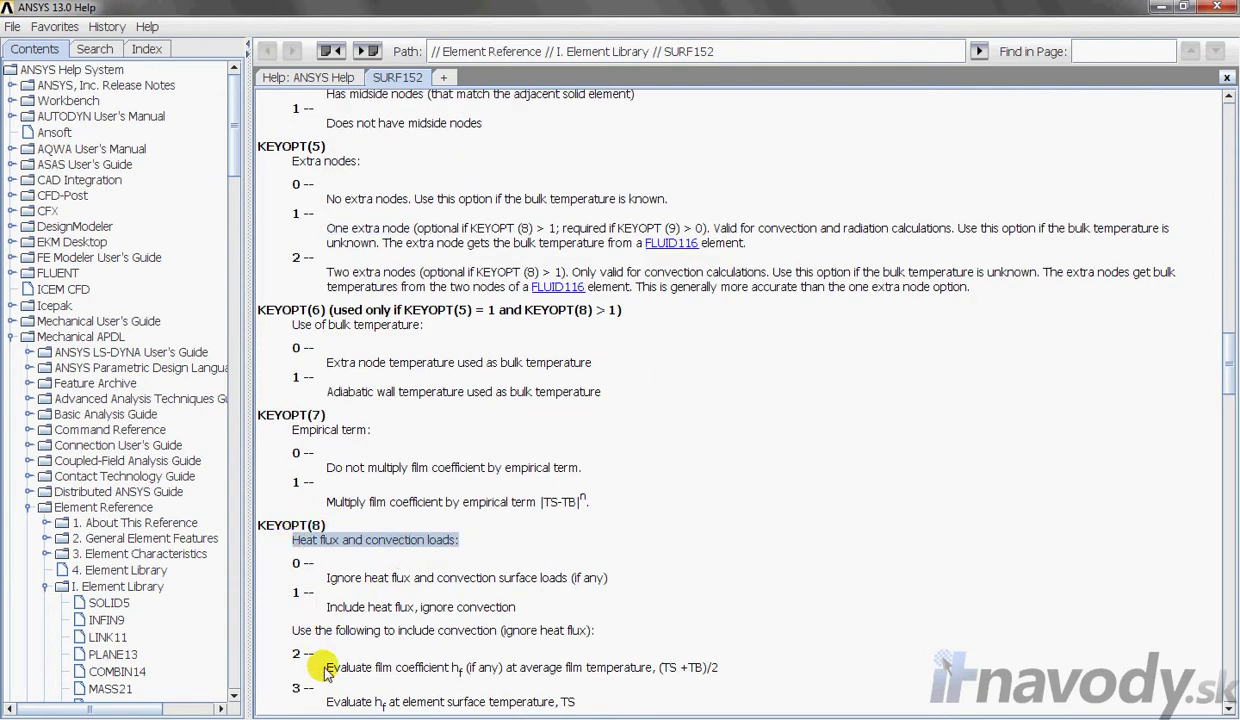
{"action": "left_click_drag", "start_coordinate": [323, 665], "coordinate": [473, 672]}
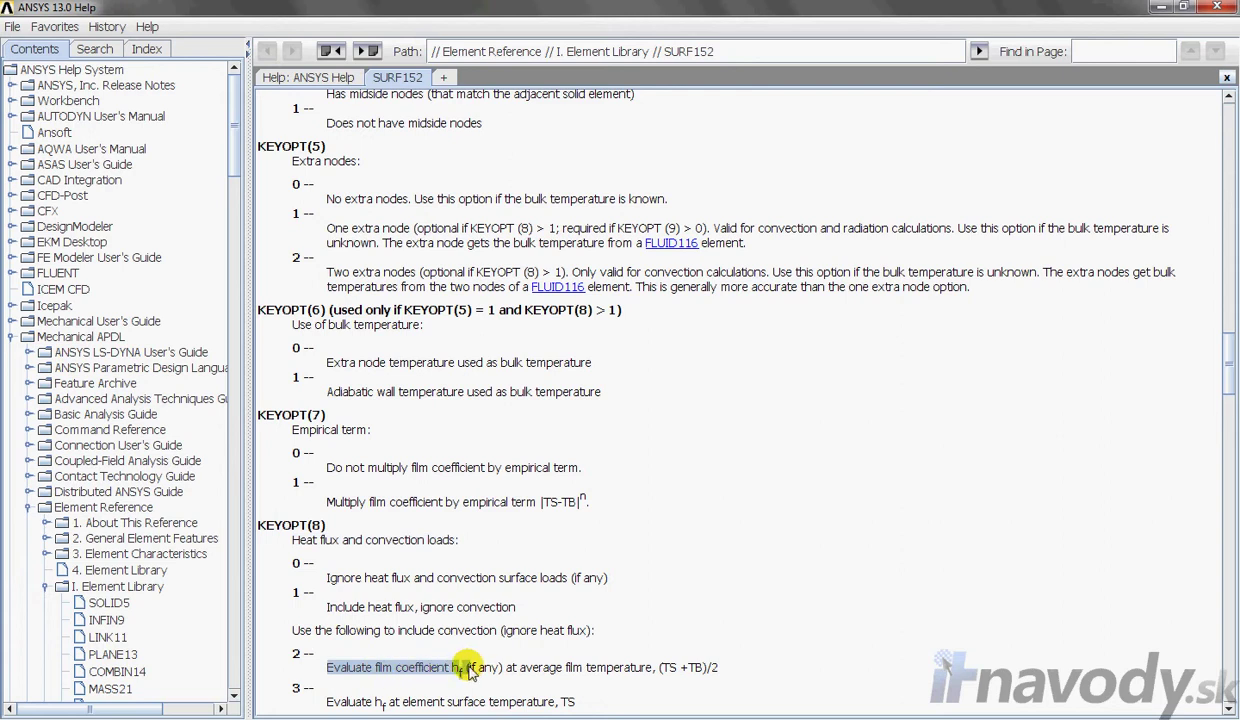
{"action": "left_click", "coordinate": [545, 664]}
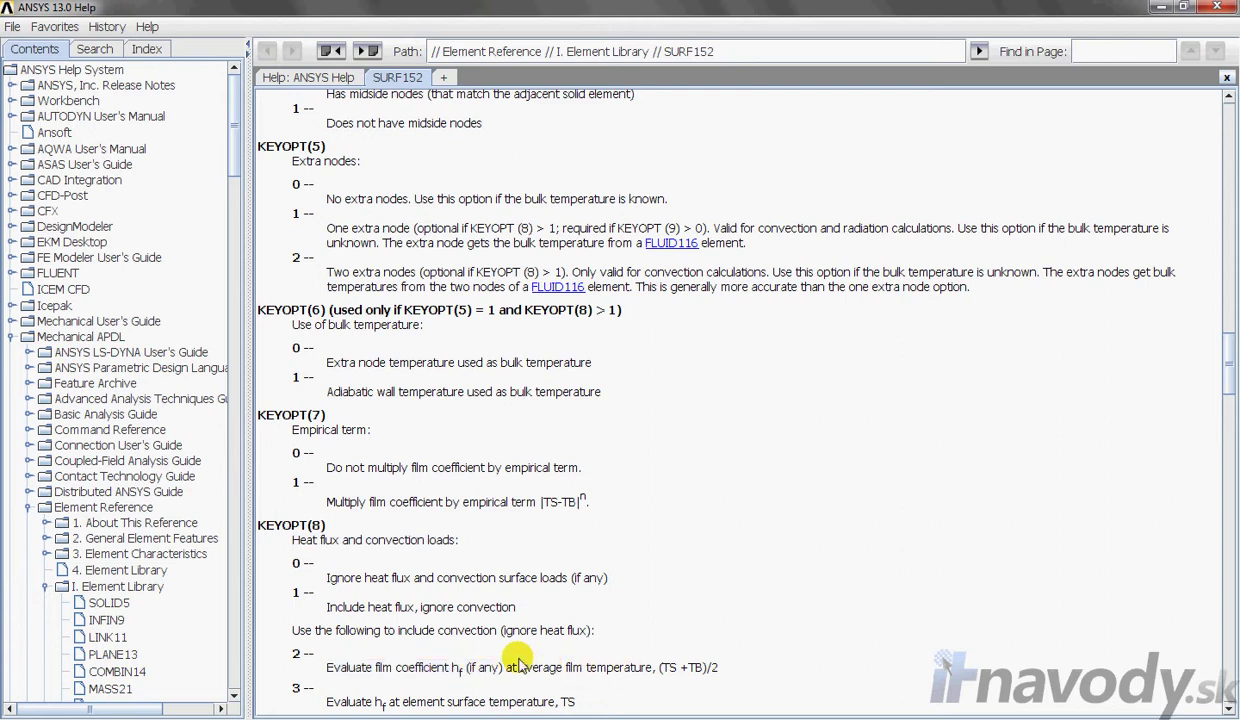
{"action": "left_click_drag", "start_coordinate": [327, 665], "coordinate": [728, 668]}
{"action": "left_click", "coordinate": [685, 670]}
{"action": "left_click", "coordinate": [731, 672]}
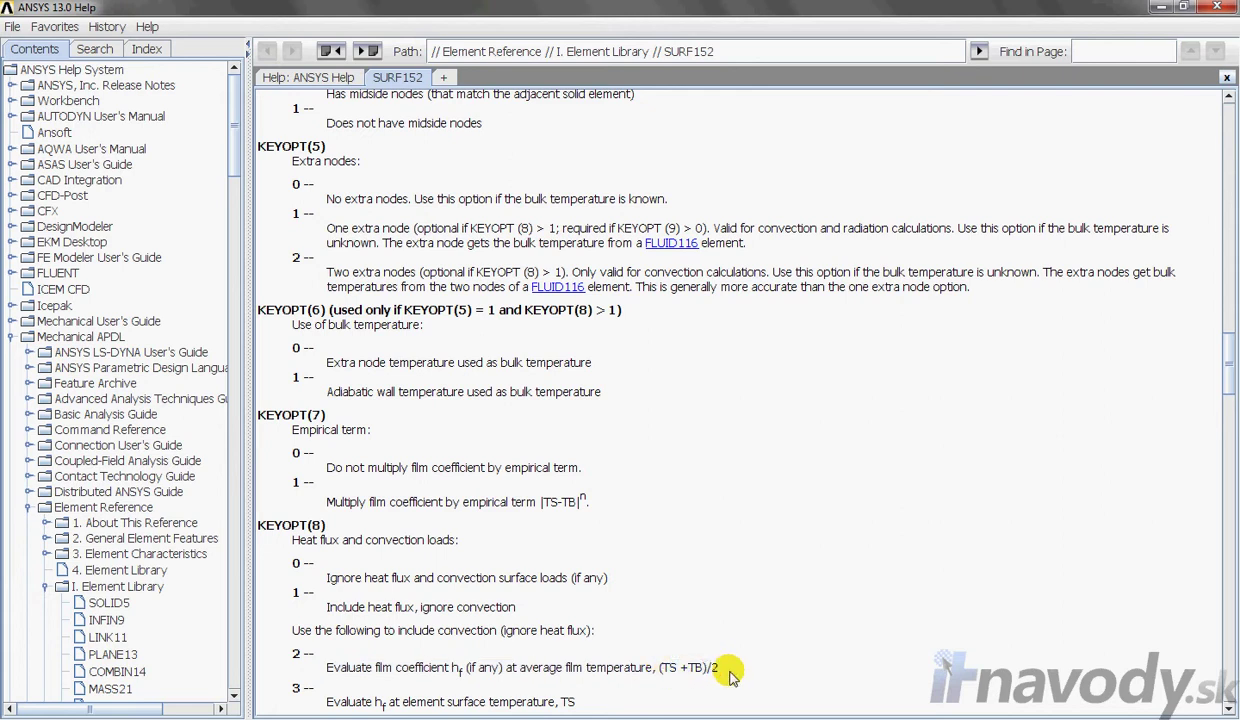
{"action": "key", "text": "alt+Tab"}
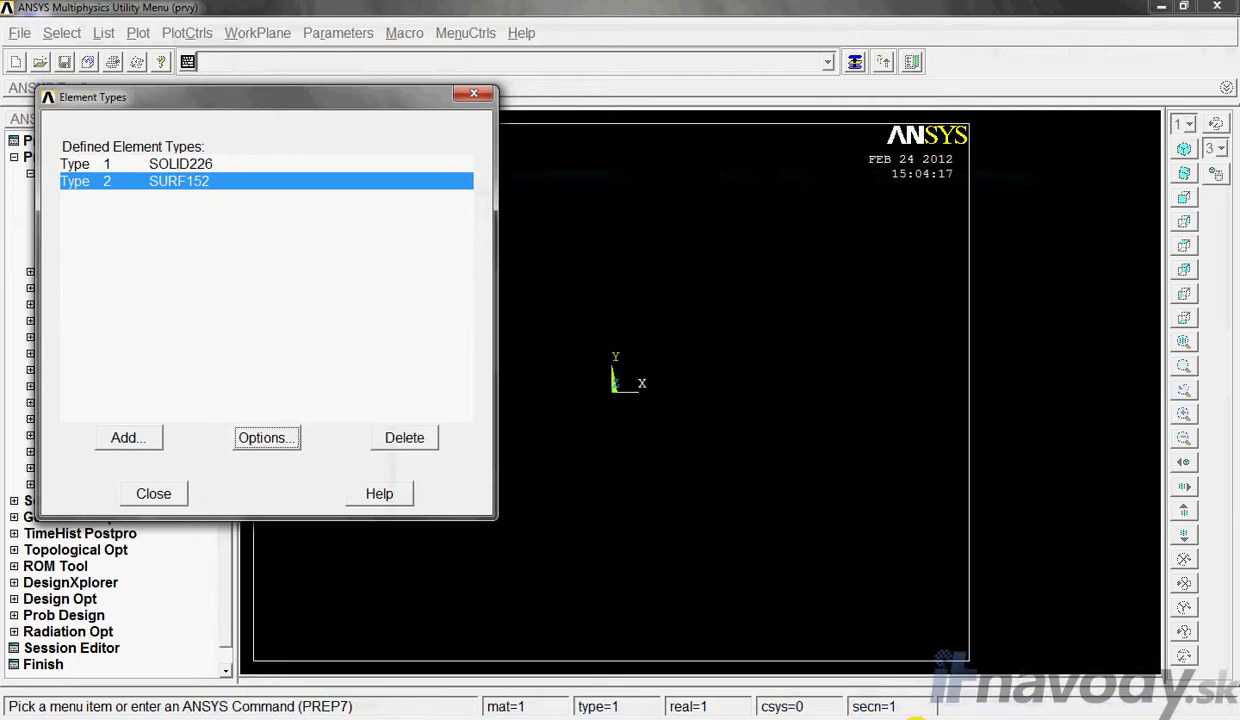
{"action": "key", "text": "alt+Tab"}
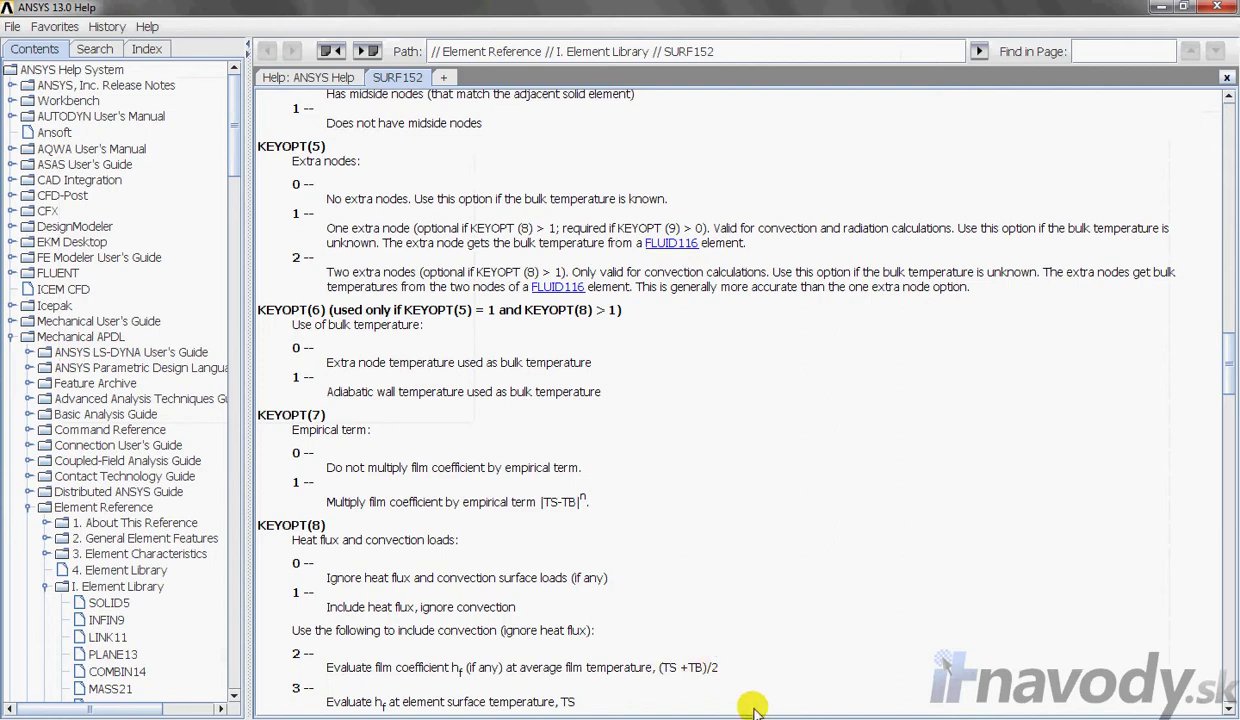
- Switch back to ANSYS, close the list of defined element types and collapse the Element Type branch
{"action": "key", "text": "alt+Tab"}
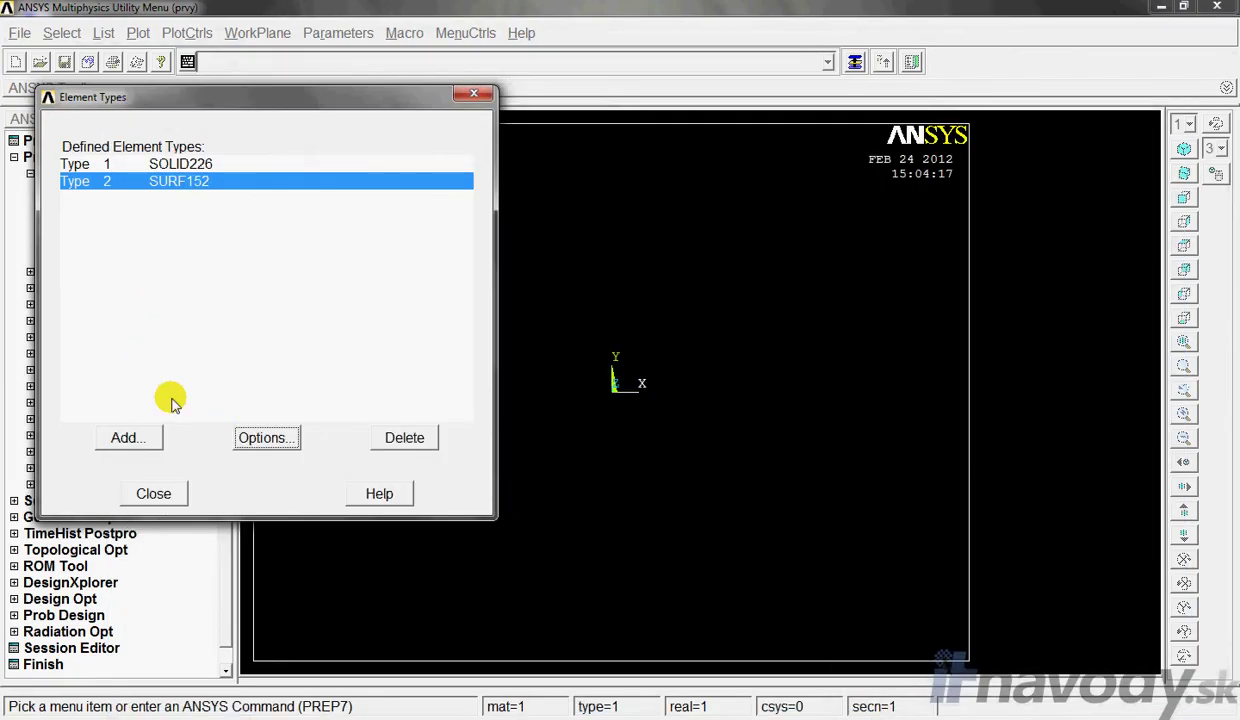
{"action": "left_click", "coordinate": [158, 492]}
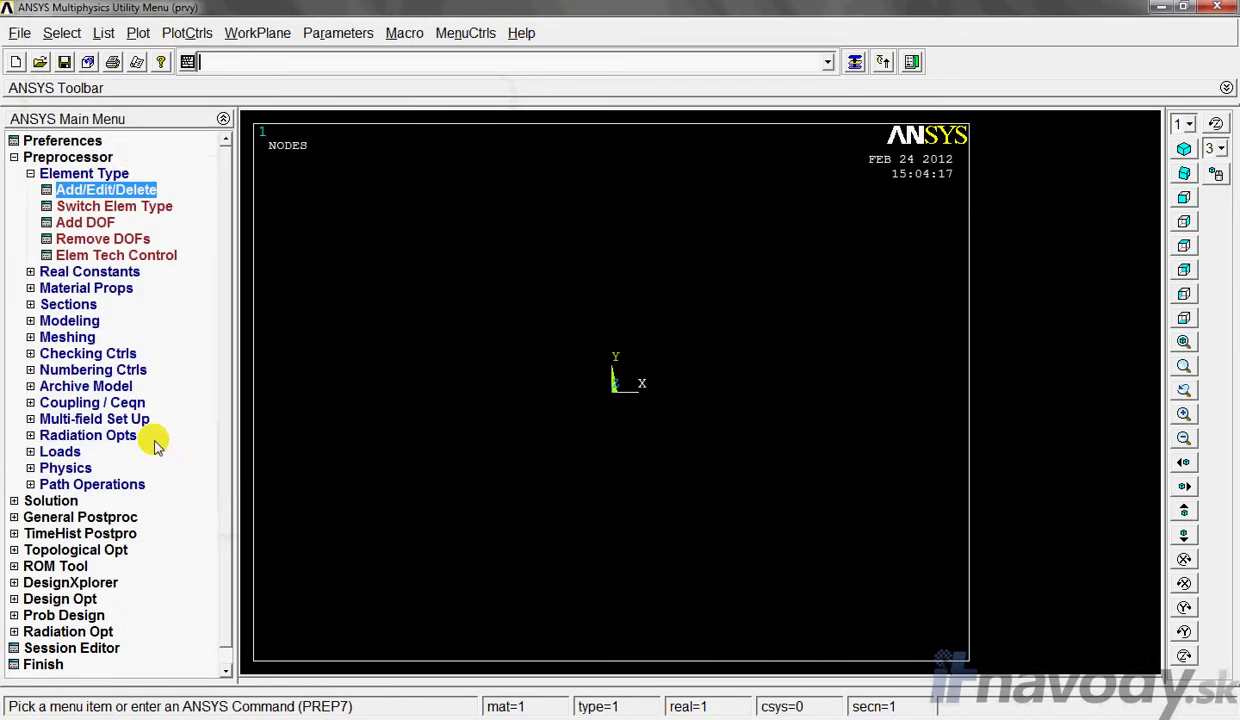
{"action": "left_click", "coordinate": [31, 173]}
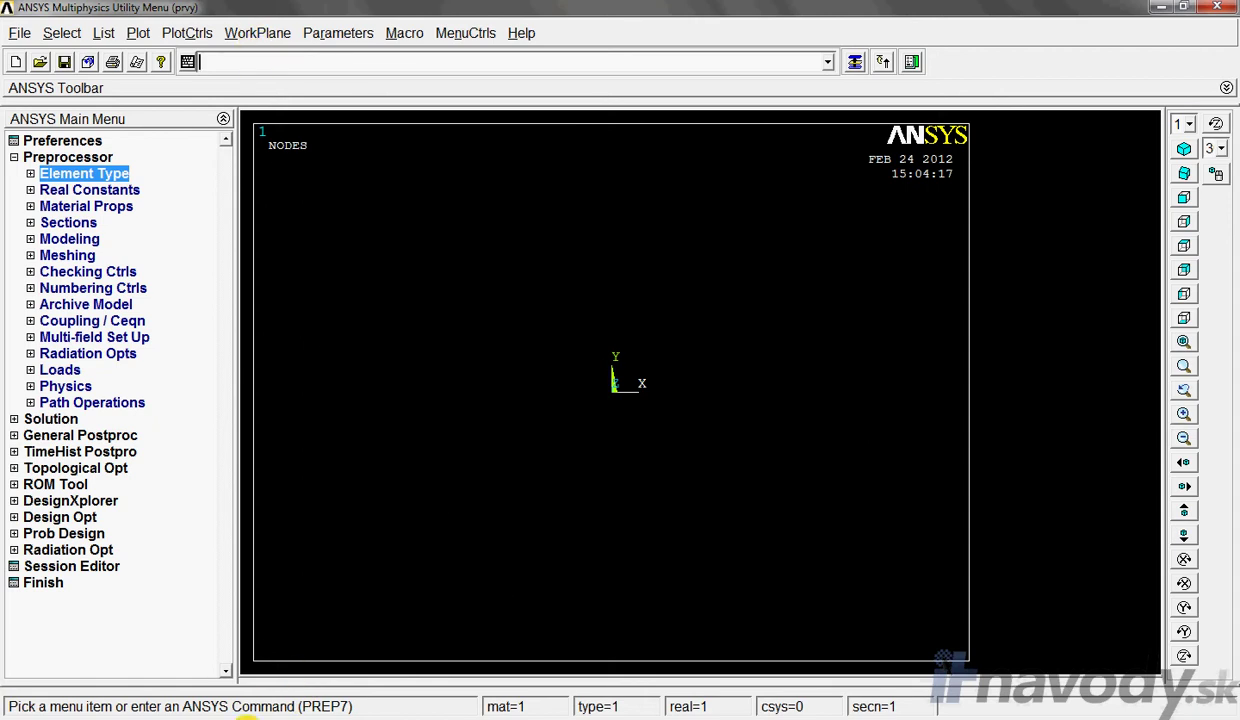
- Switch to Total Commander and create a new text document named base.mac in the skriptovacie folder
{"action": "left_click", "coordinate": [245, 716]}
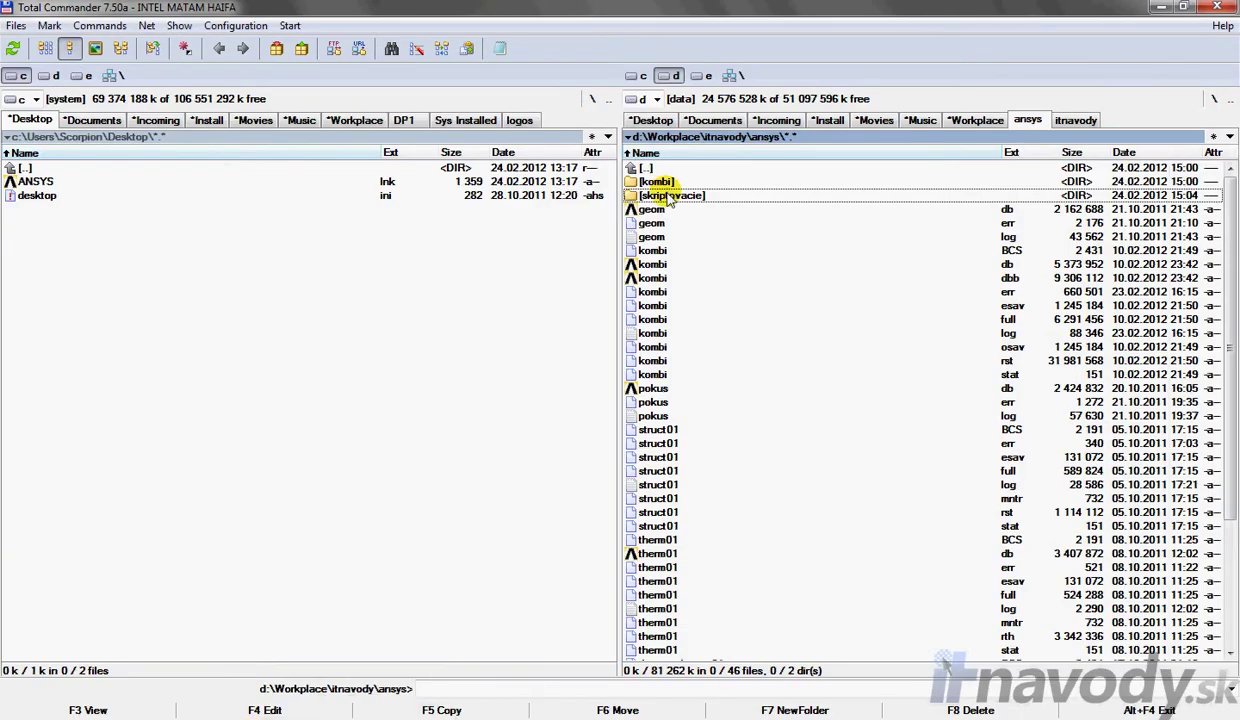
{"action": "double_click", "coordinate": [668, 196]}
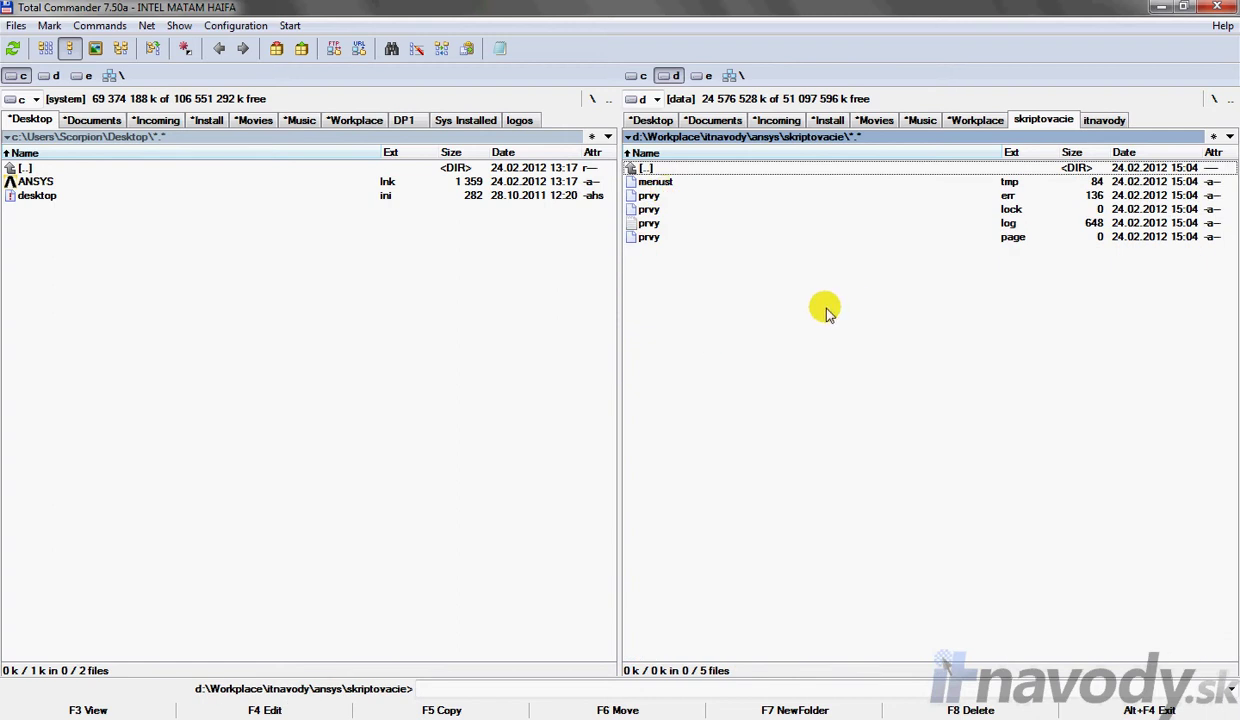
{"action": "right_click", "coordinate": [716, 293]}
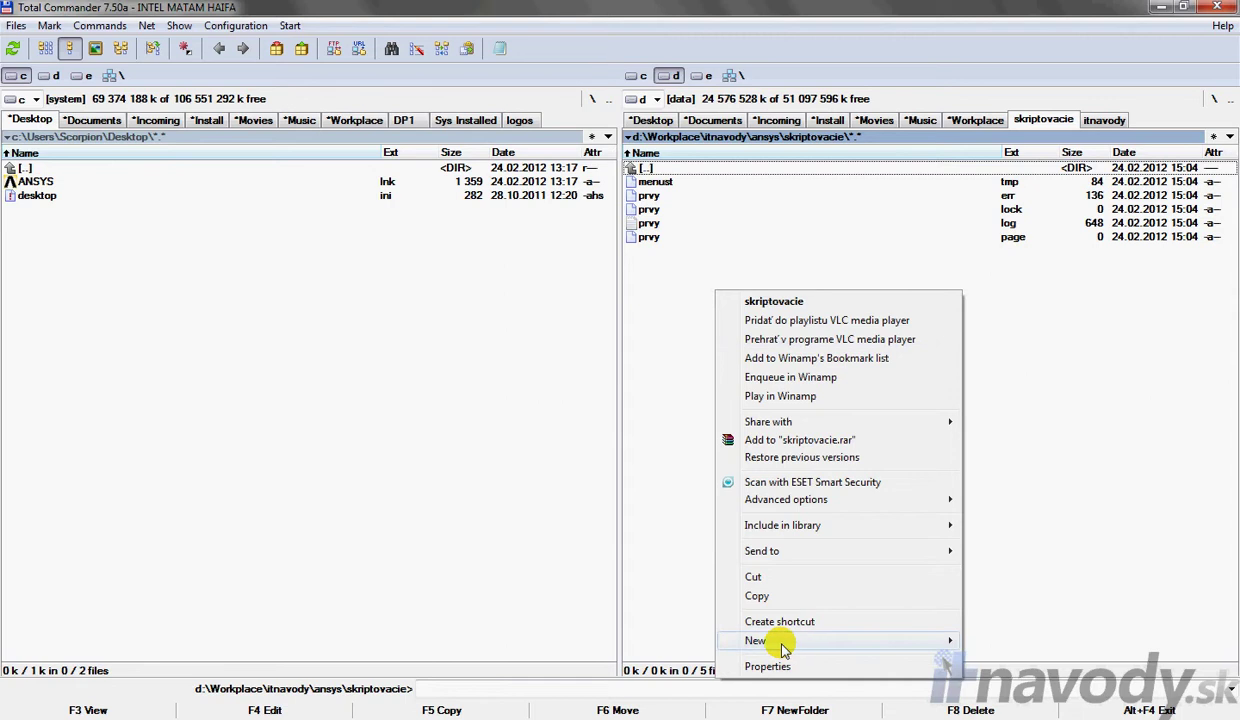
{"action": "mouse_move", "coordinate": [755, 642]}
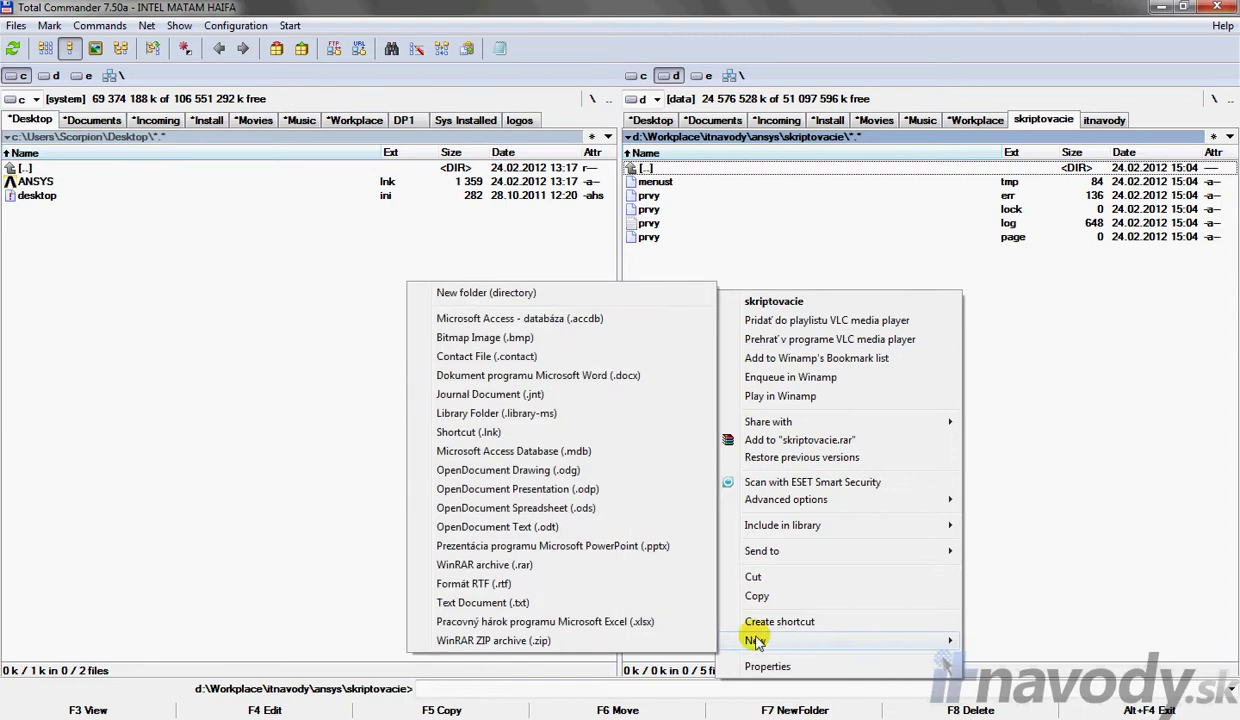
{"action": "left_click", "coordinate": [535, 604]}
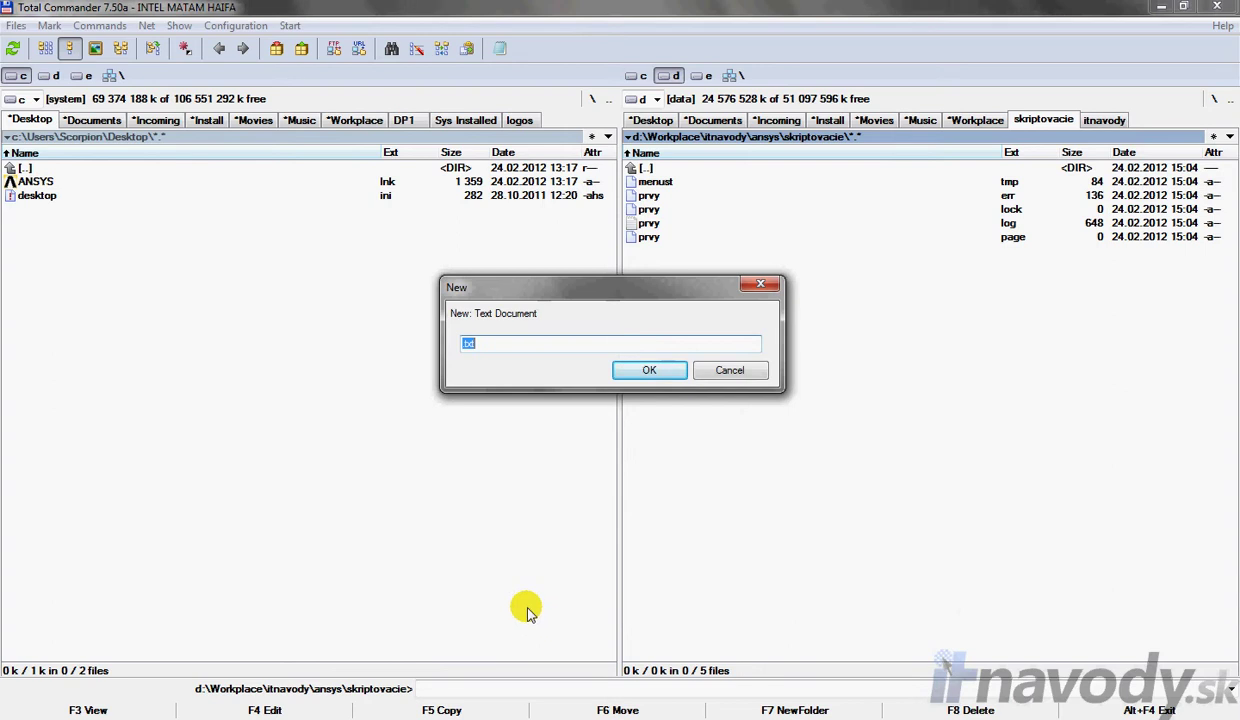
{"action": "type", "text": "base.mac"}
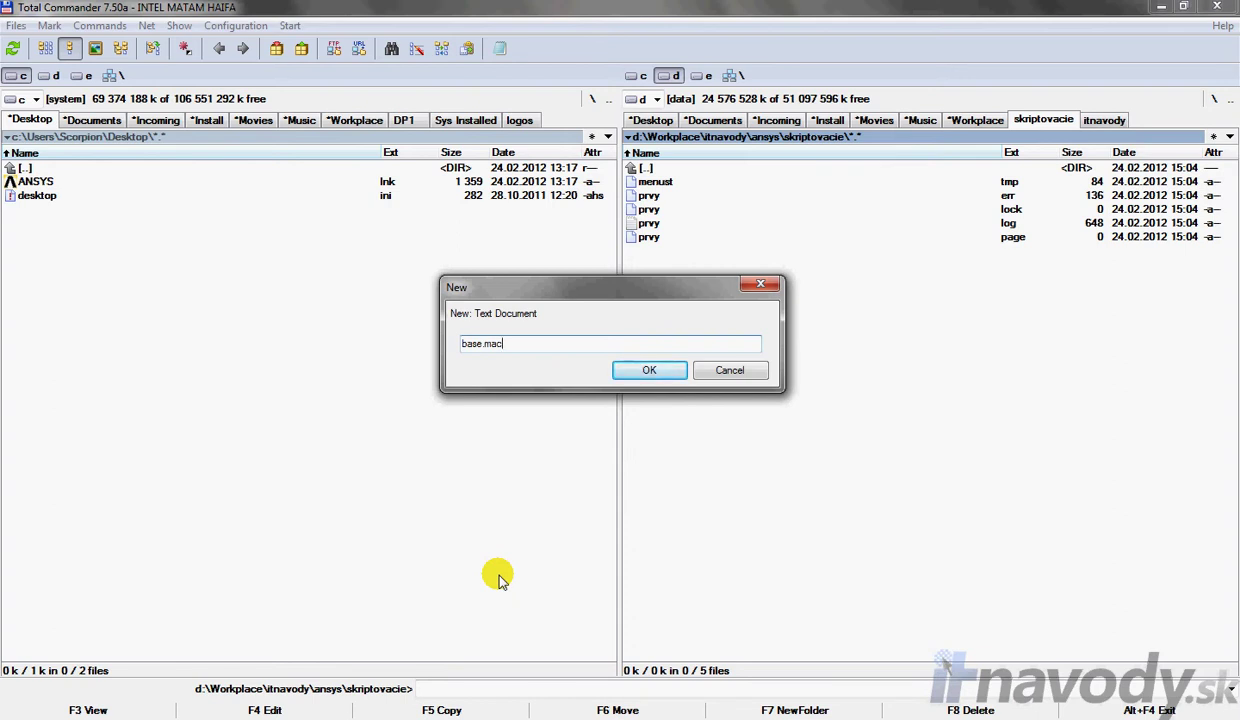
{"action": "left_click", "coordinate": [651, 372]}
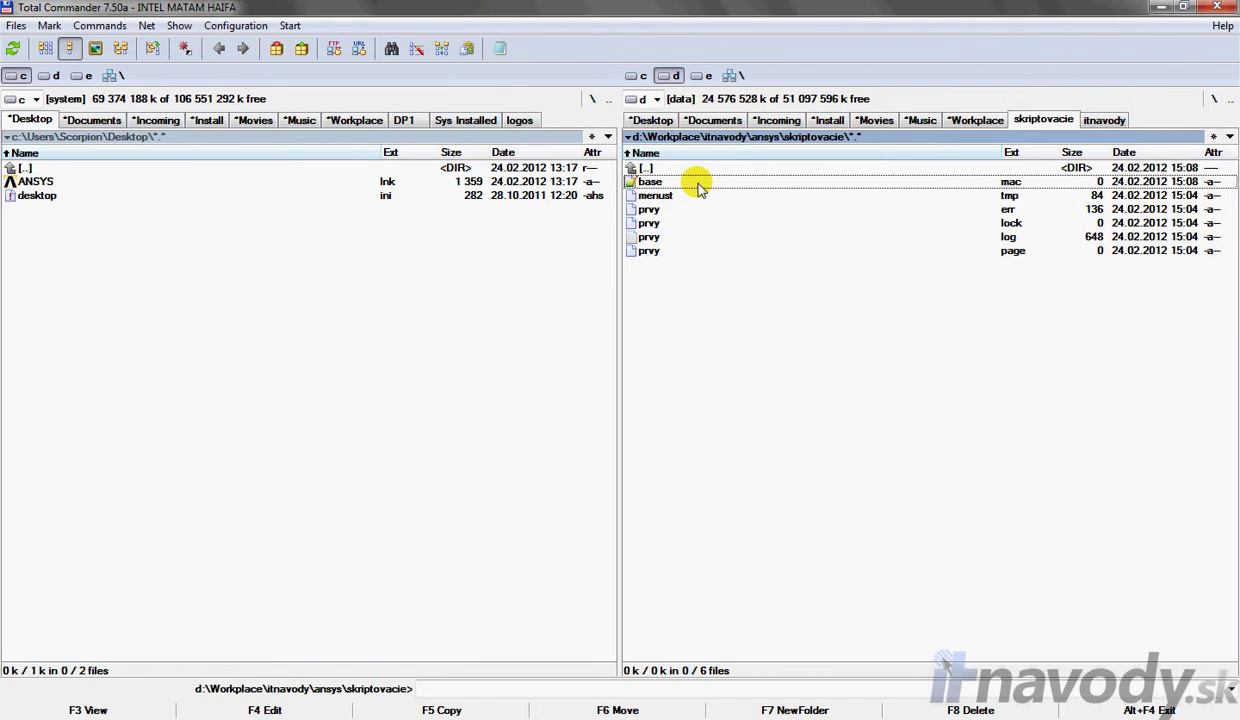
- Open base.mac for editing in Notepad++ and write the commands finish and /clear,all on separate lines
{"action": "key", "text": "F4"}
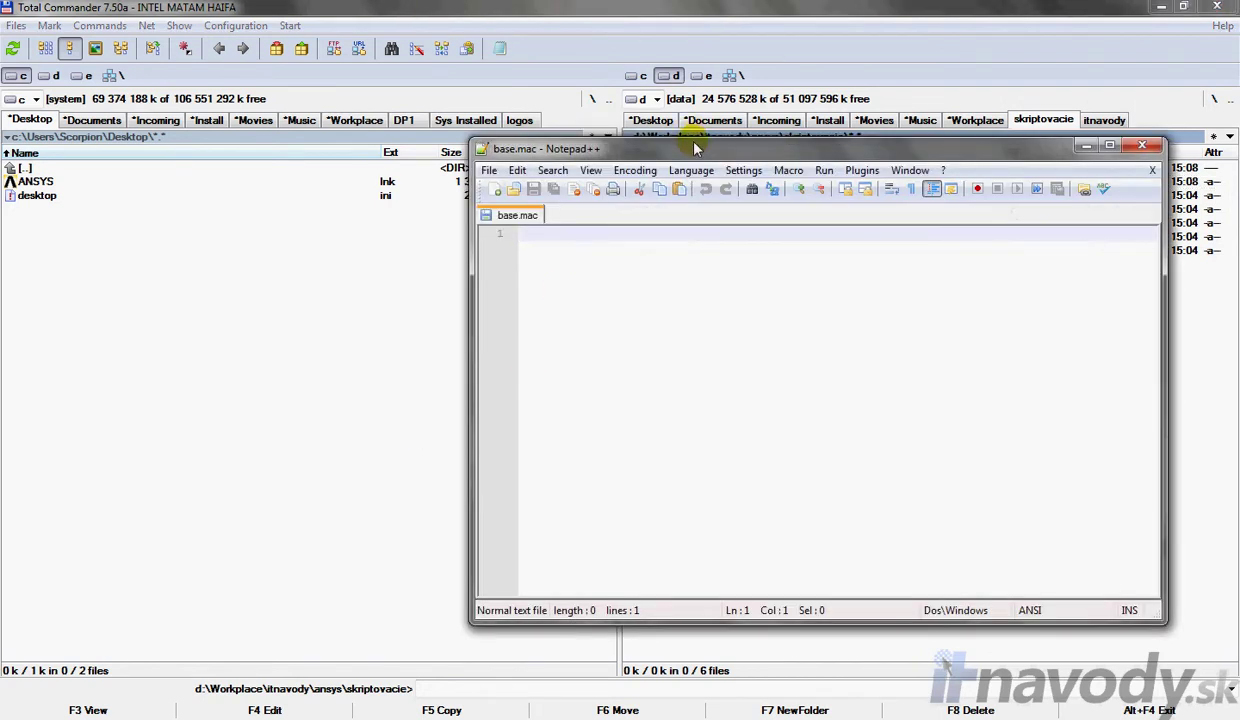
{"action": "left_click_drag", "start_coordinate": [697, 148], "coordinate": [460, 166]}
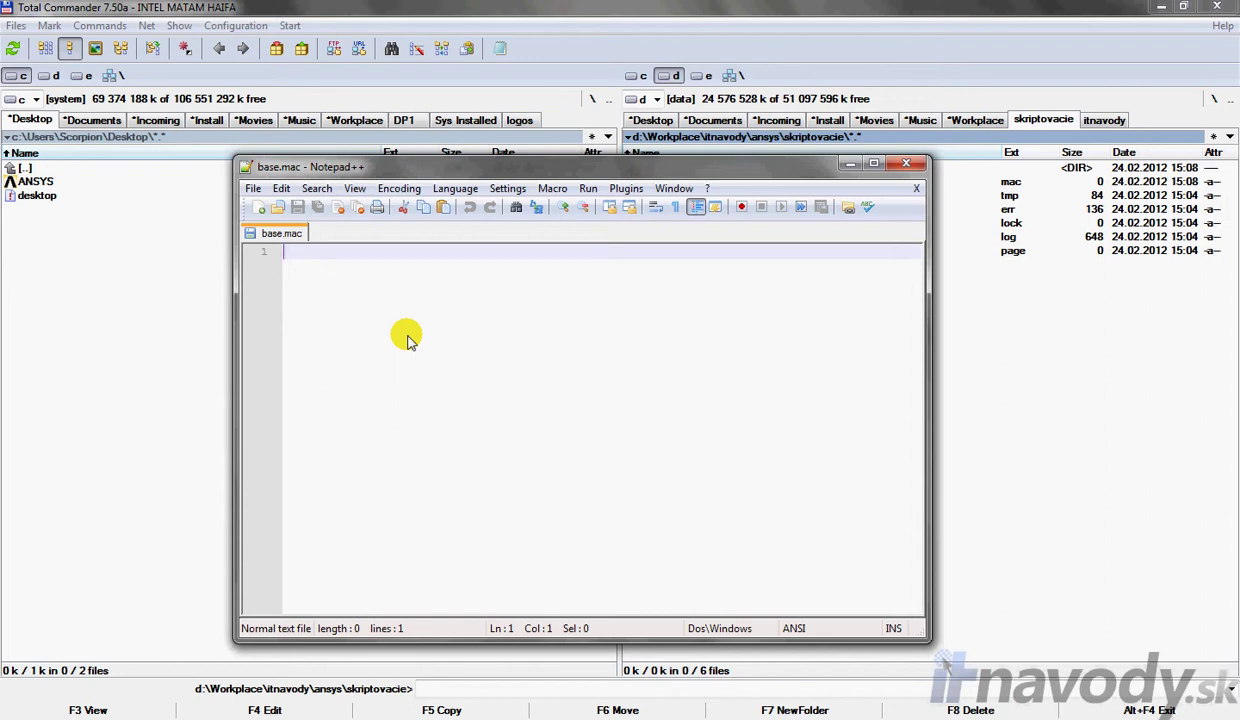
{"action": "type", "text": "fini"}
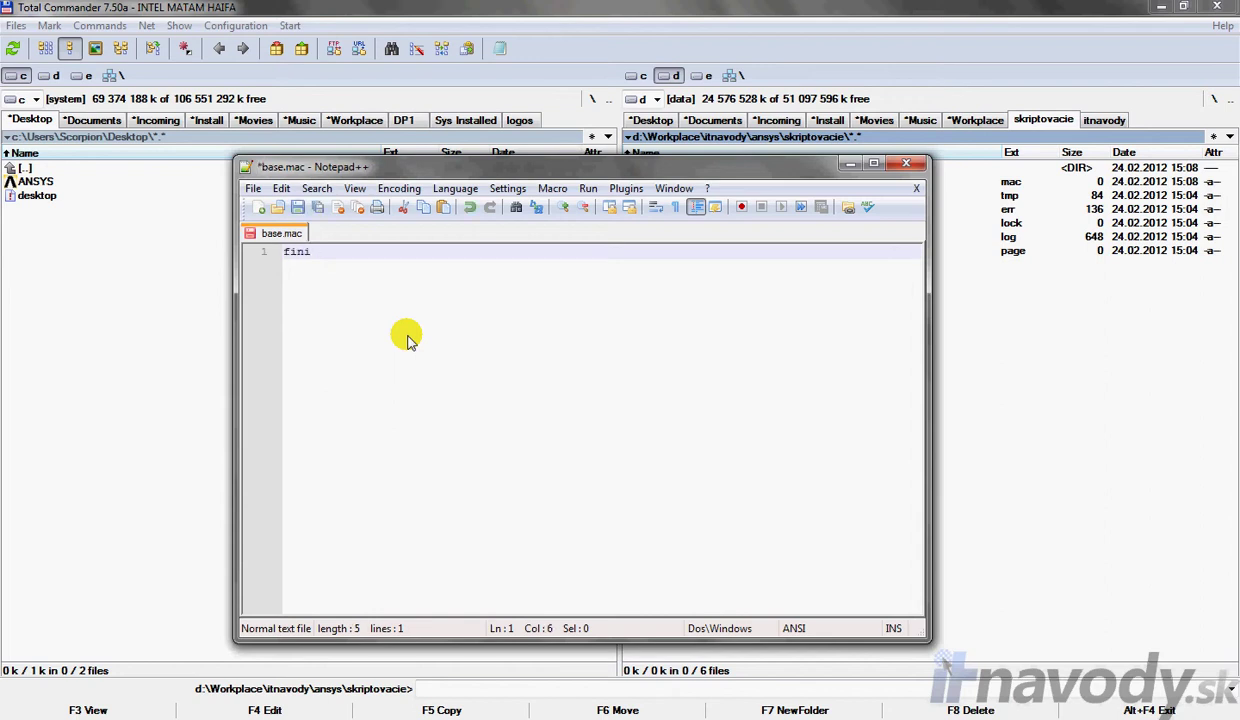
{"action": "type", "text": "sh"}
{"action": "key", "text": "Return"}
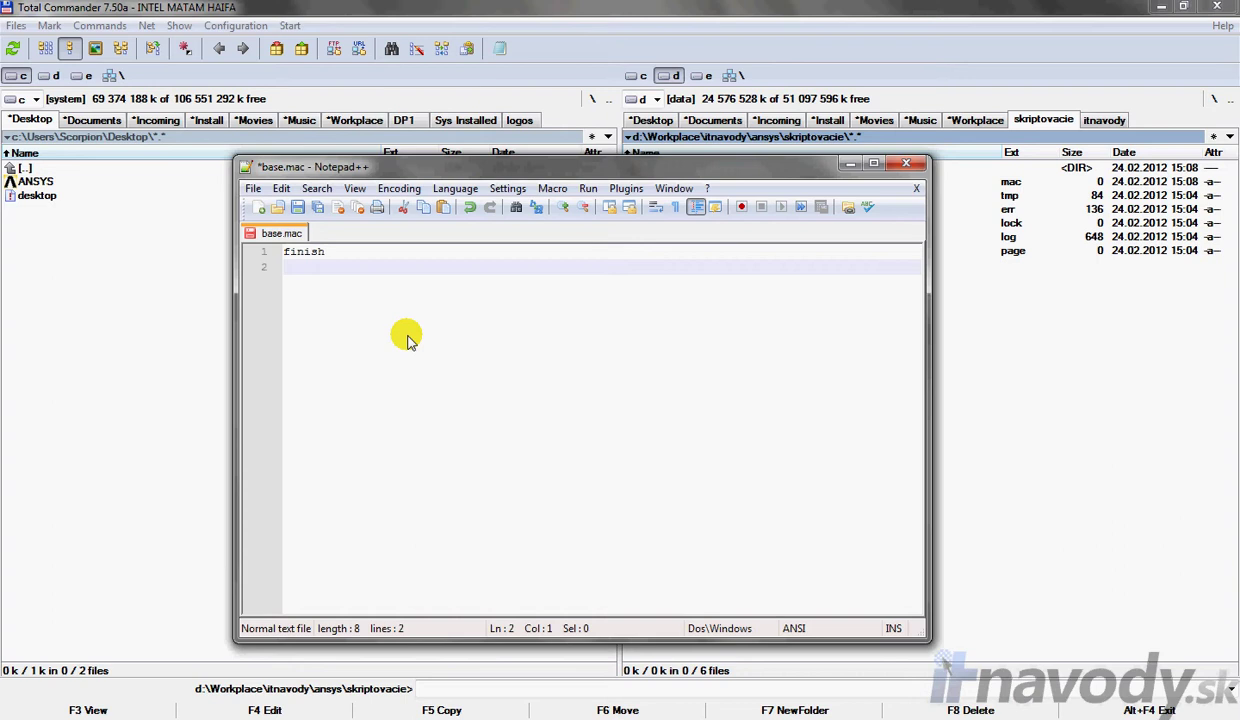
{"action": "type", "text": "/clear,all"}
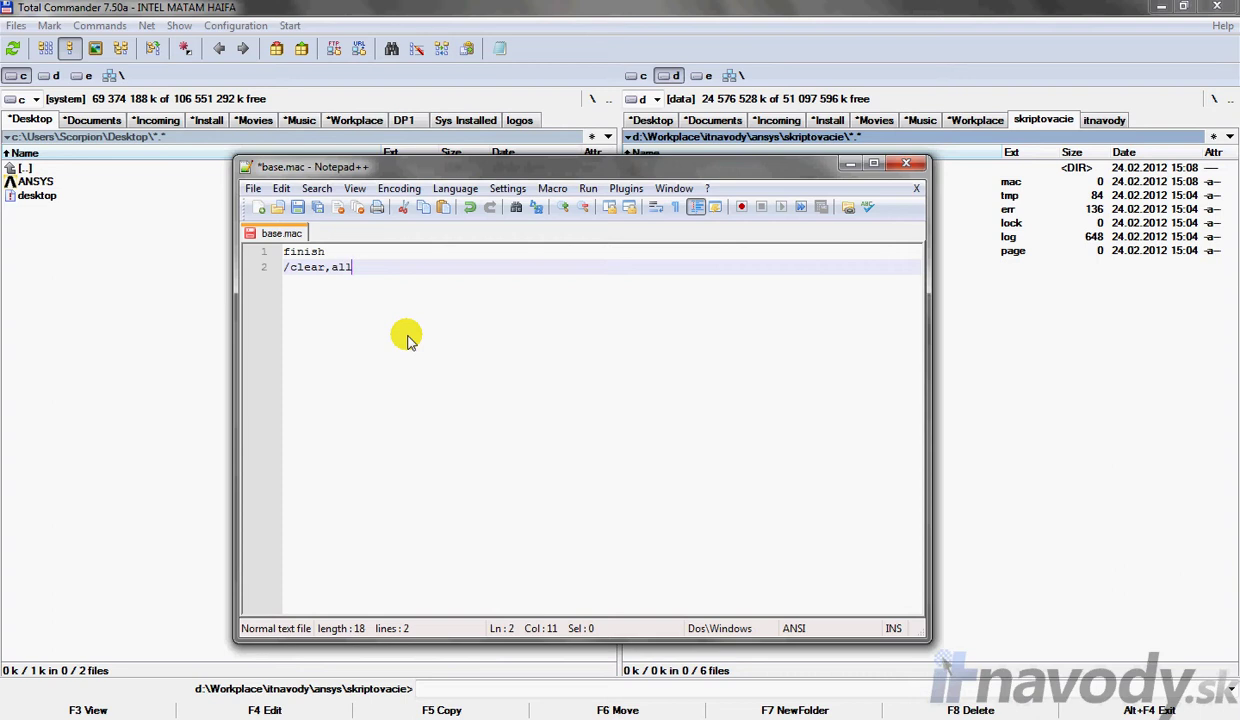
- Add the command /prep7 on a new line below /clear,all in base.mac
{"action": "key", "text": "Return"}
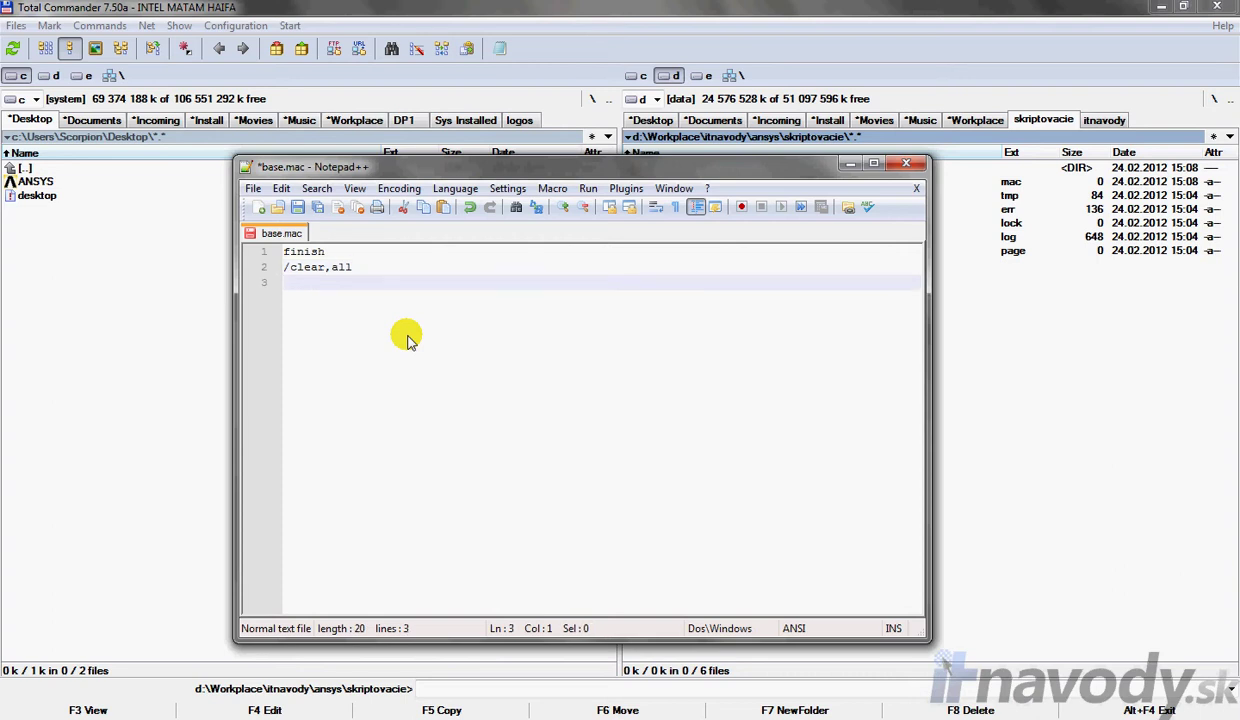
{"action": "type", "text": "/prep7"}
- Switch to ANSYS, collapse the Preprocessor branch and expand Solution down to its Solve entries
{"action": "left_click", "coordinate": [716, 712]}
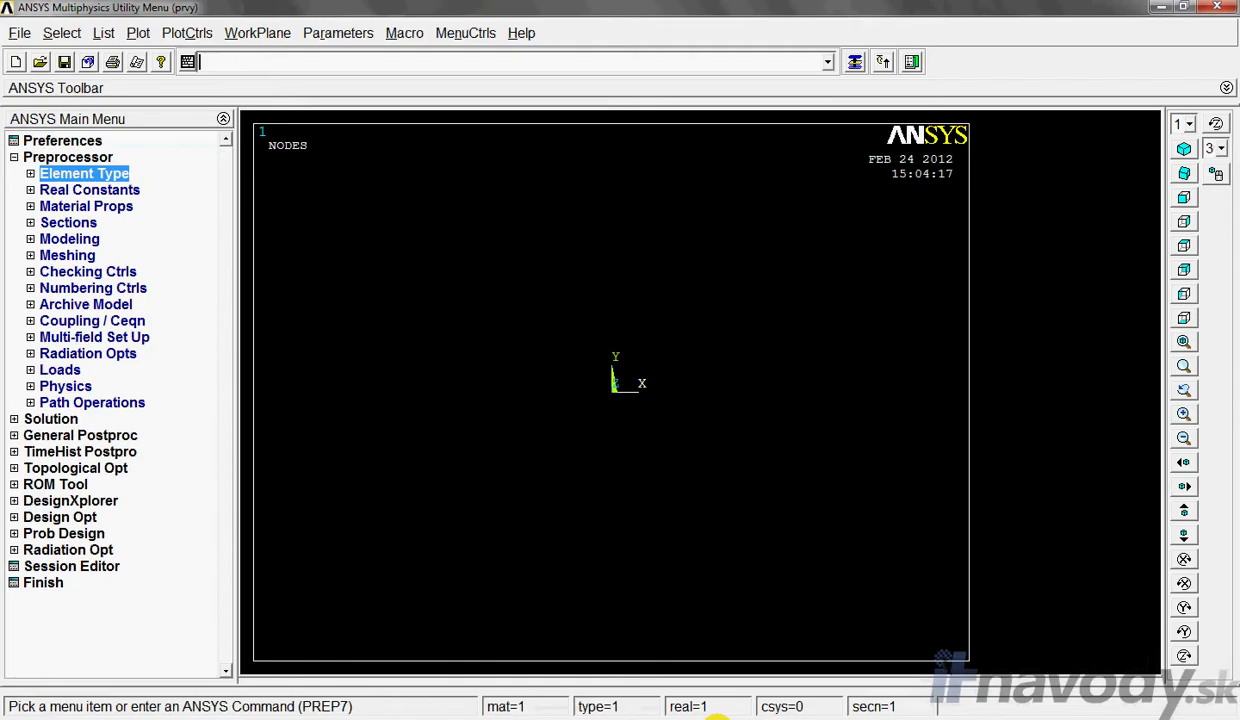
{"action": "left_click", "coordinate": [15, 158]}
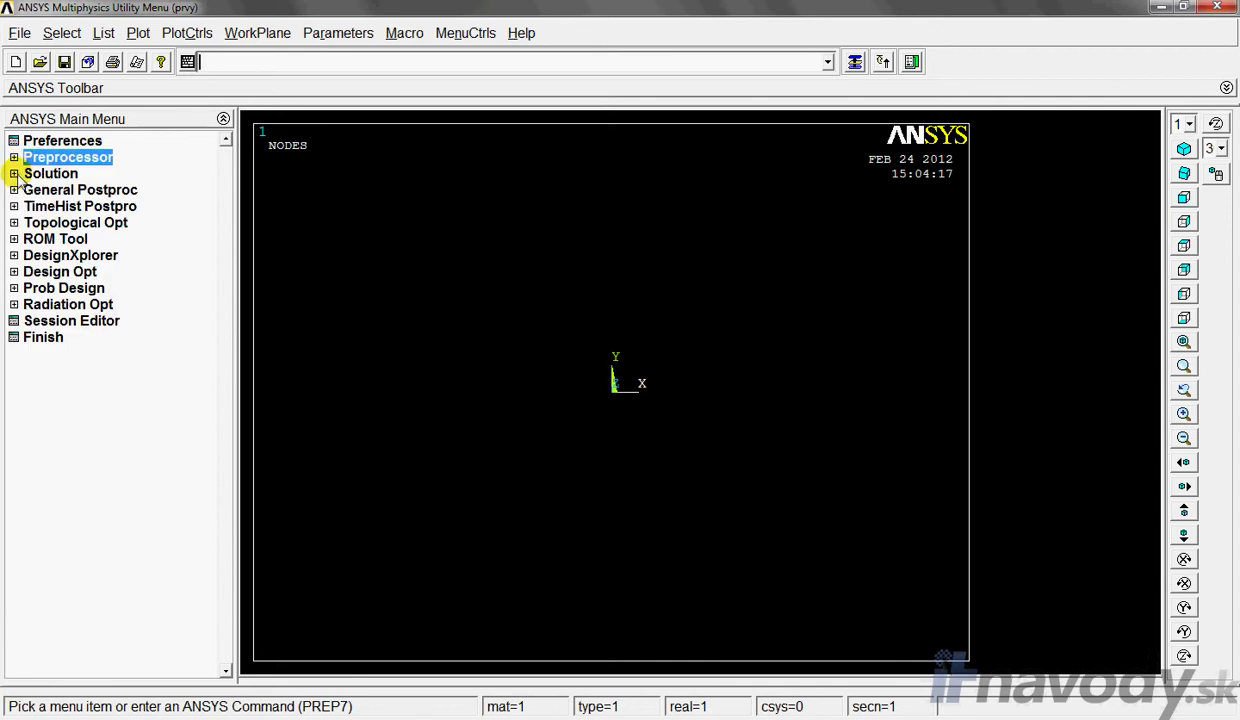
{"action": "left_click", "coordinate": [15, 174]}
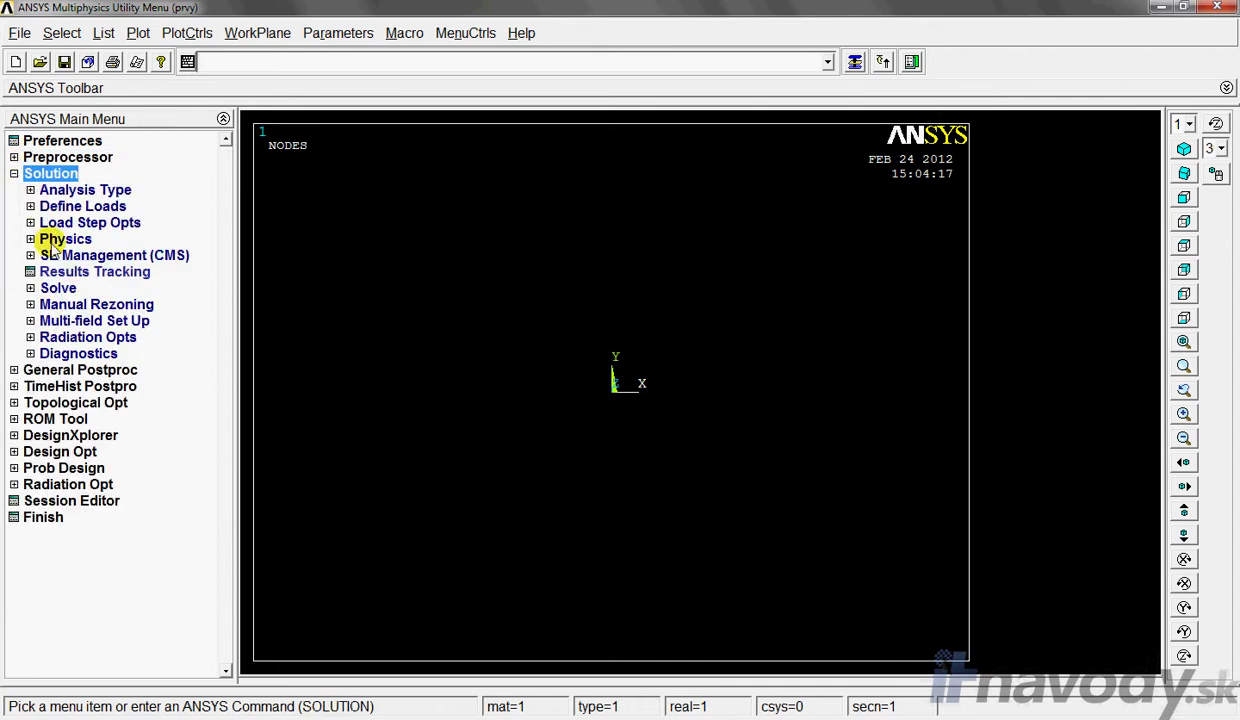
{"action": "left_click", "coordinate": [31, 288]}
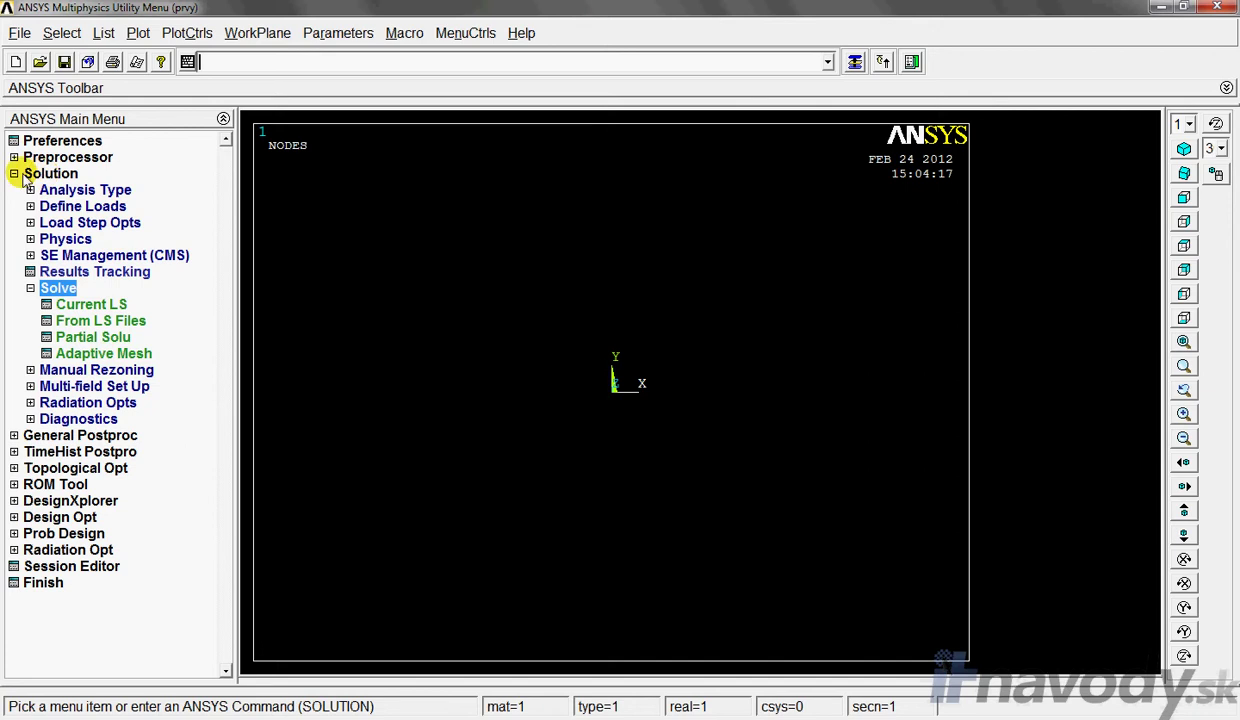
- Return to the preprocessor by issuing the command /prep7 in ANSYS, and collapse the Solution branch
{"action": "type", "text": "/prep7"}
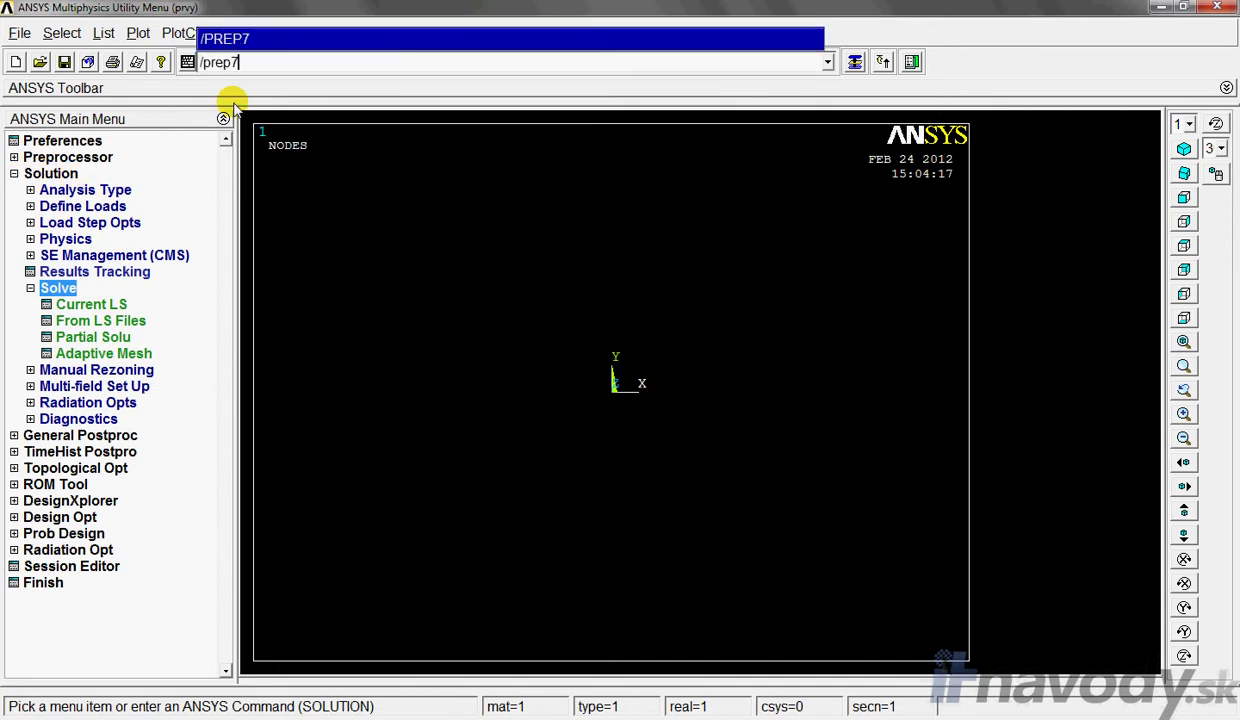
{"action": "key", "text": "Return"}
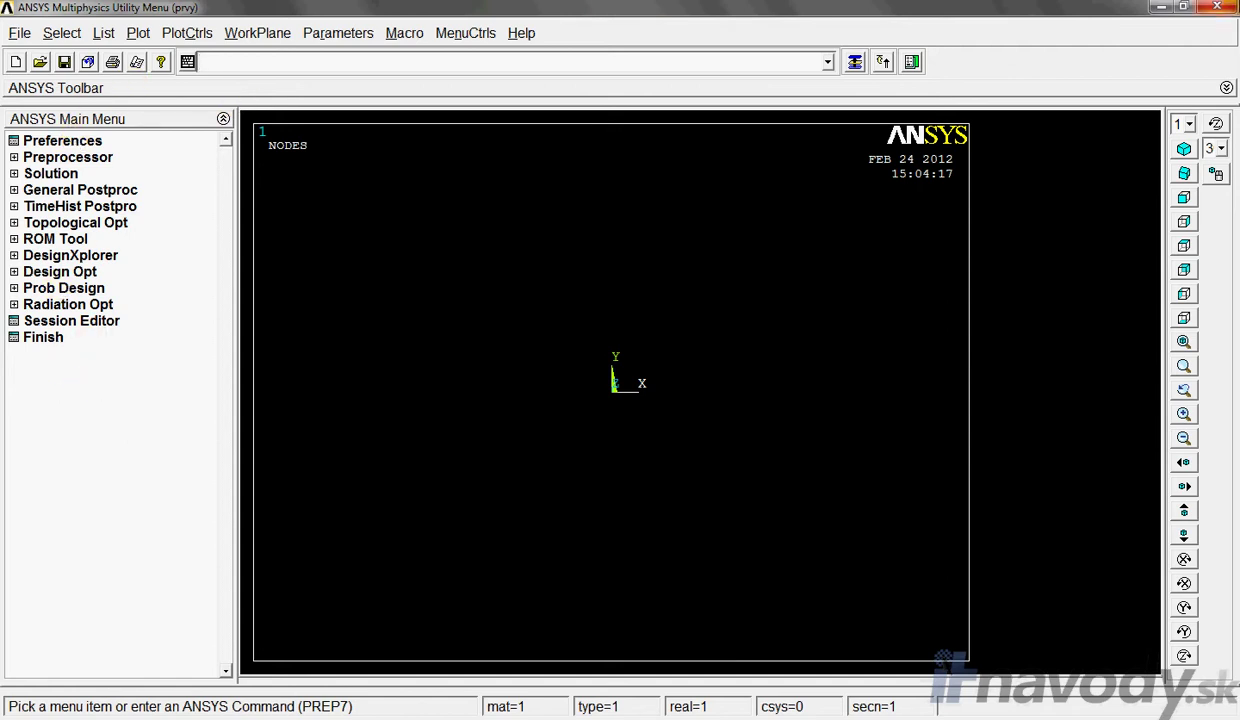
- Switch back to base.mac in Notepad++ and start a new line below /prep7, leaving one blank line between
{"action": "left_click", "coordinate": [1164, 8]}
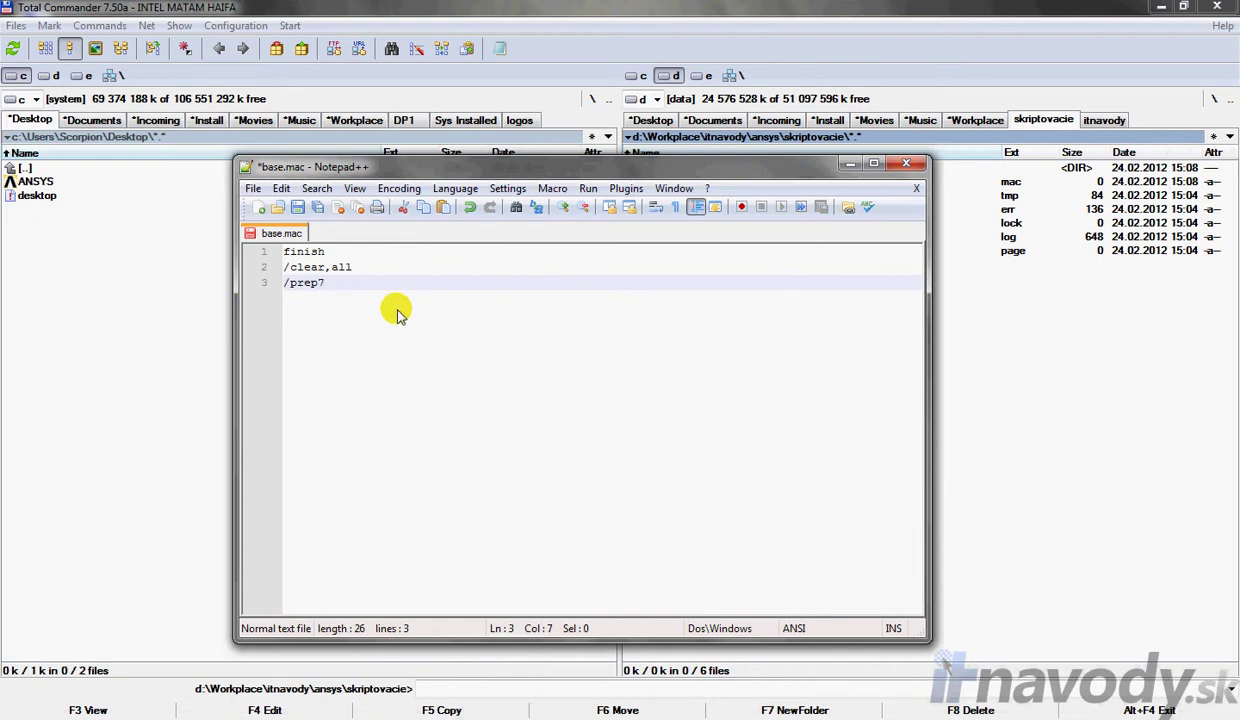
{"action": "key", "text": "Return"}
{"action": "key", "text": "Return"}
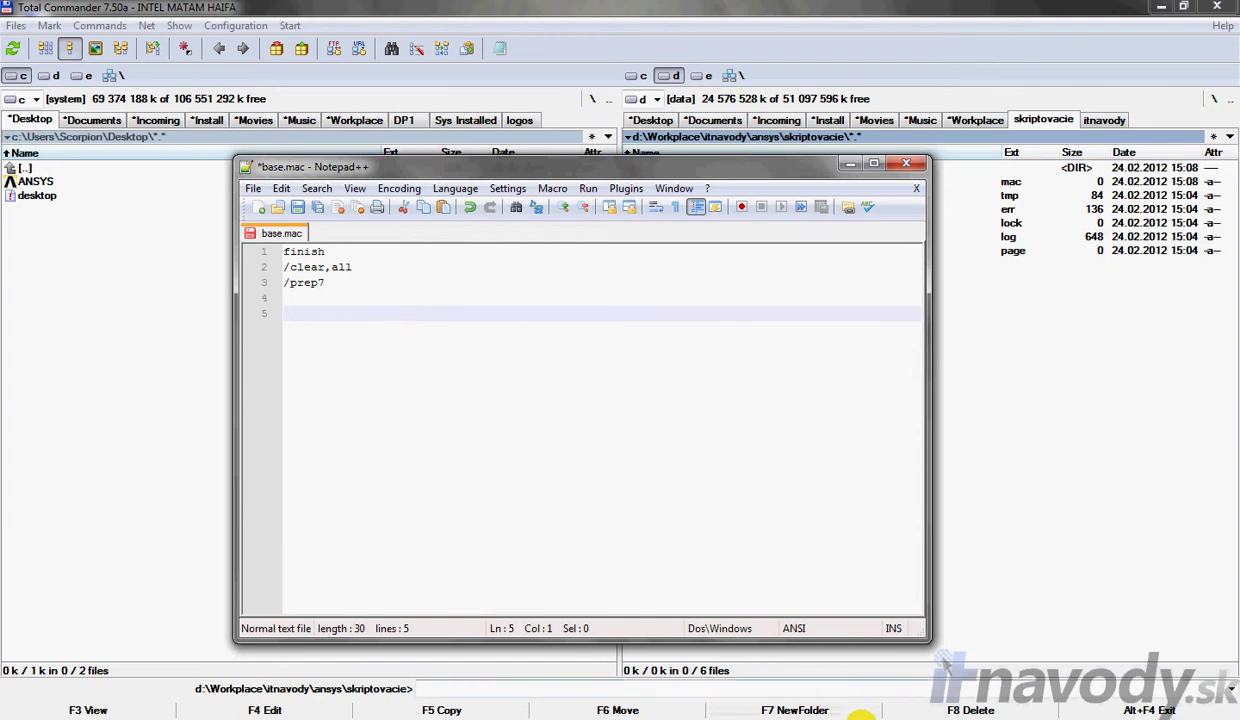
- Switch to ANSYS, open the ET command's help page with help,et and examine the command's argument syntax
{"action": "left_click", "coordinate": [865, 712]}
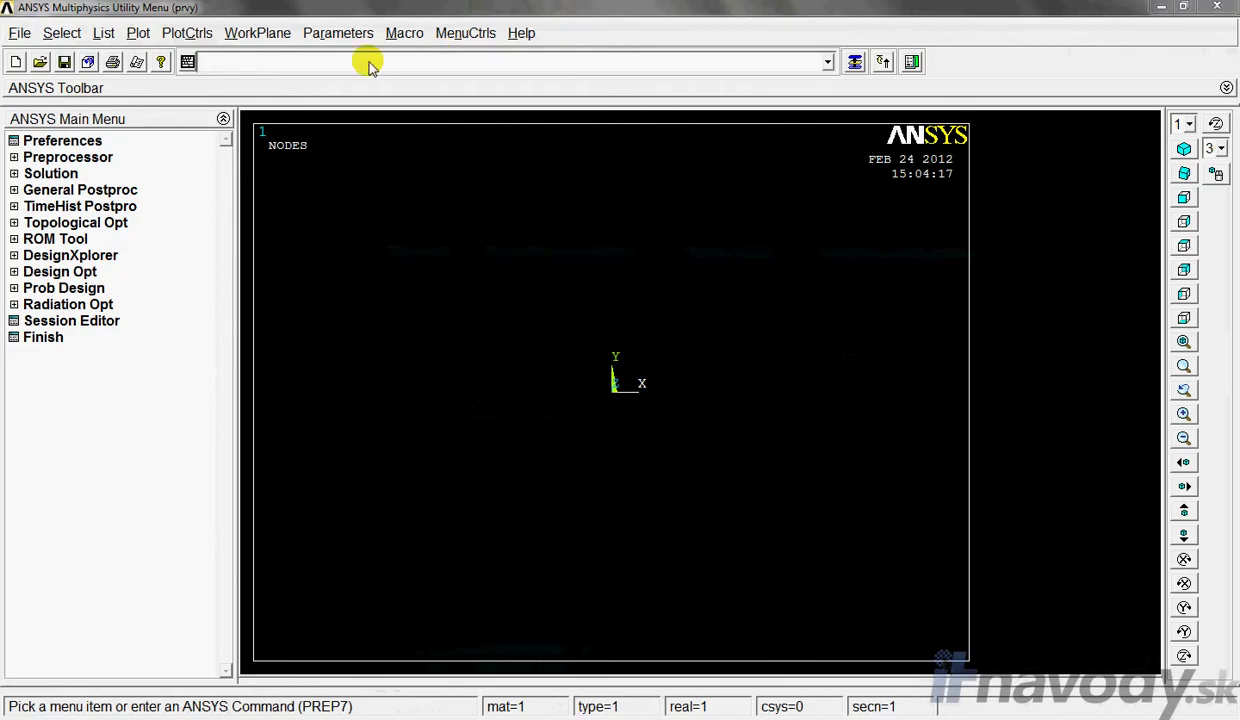
{"action": "type", "text": "help"}
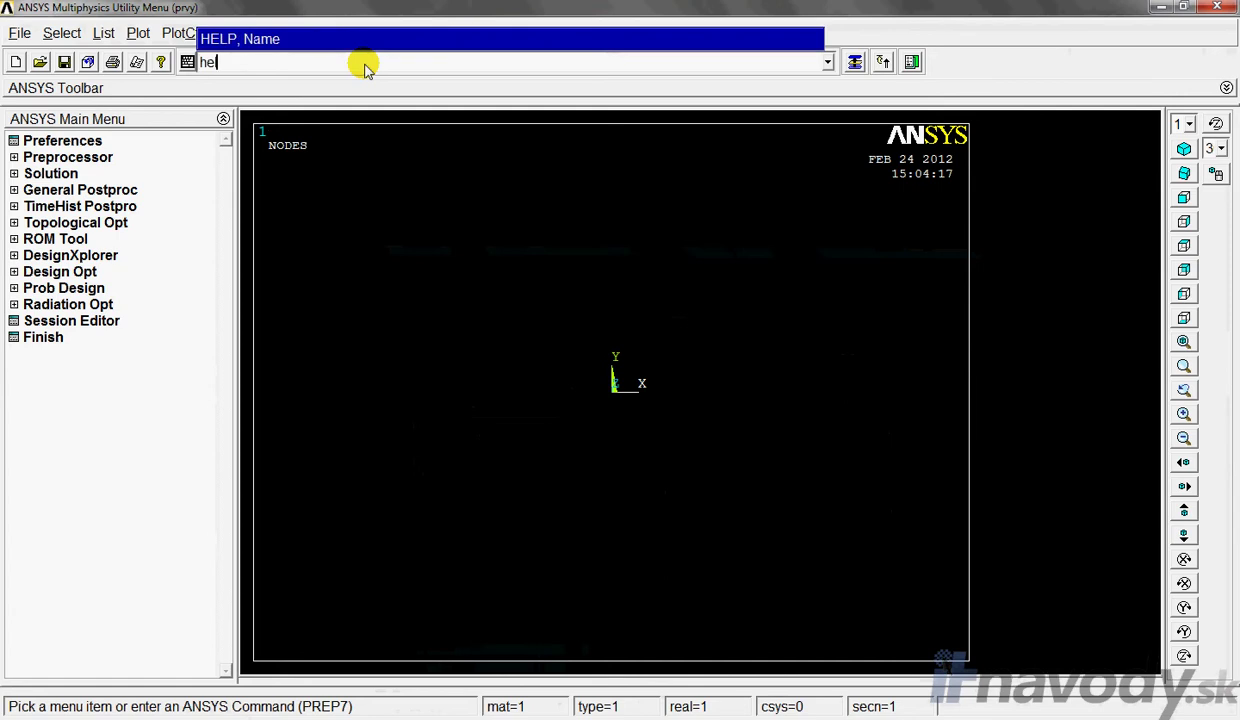
{"action": "type", "text": ",et"}
{"action": "key", "text": "Return"}
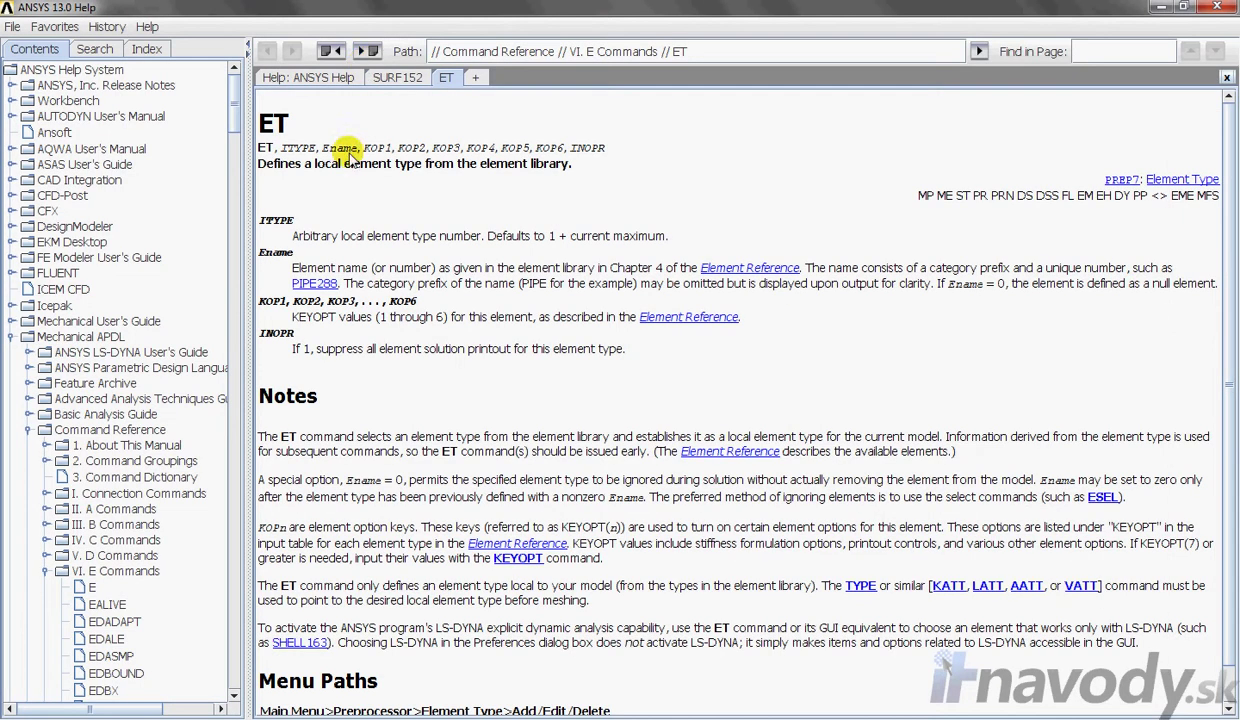
{"action": "left_click", "coordinate": [86, 51]}
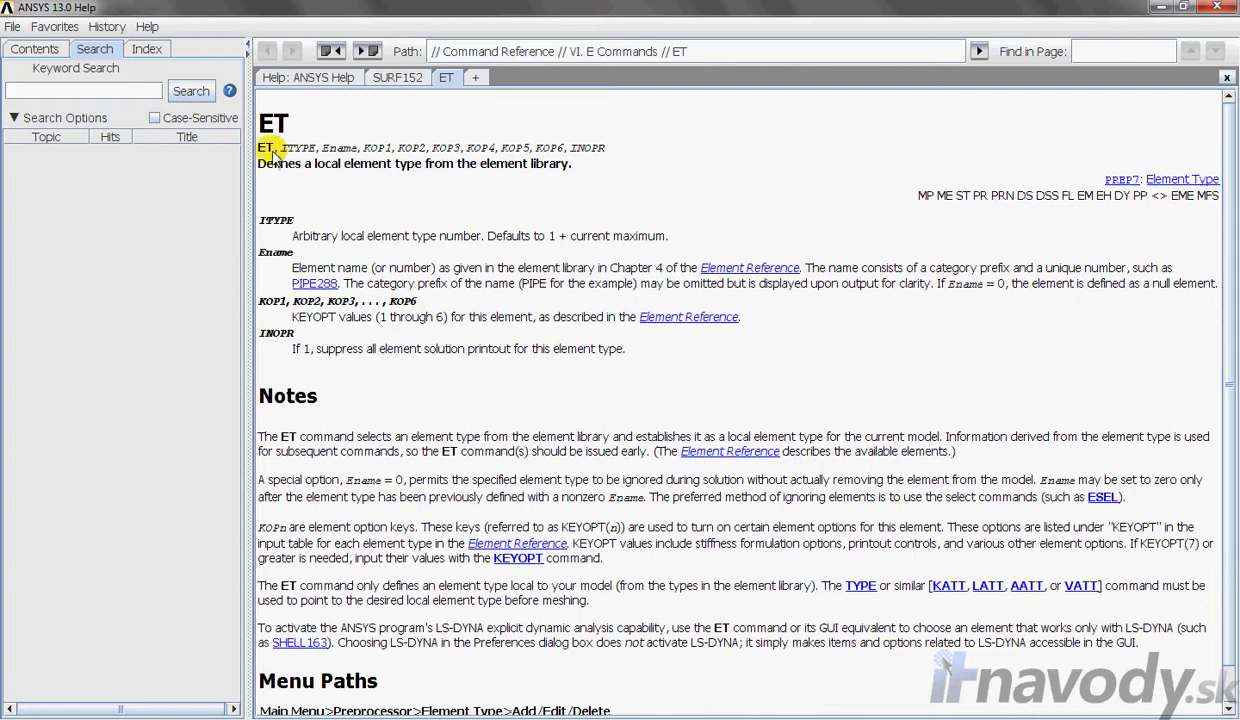
{"action": "left_click_drag", "start_coordinate": [255, 150], "coordinate": [620, 147]}
{"action": "left_click", "coordinate": [620, 147]}
- Bring base.mac up in front of the help page and write the element definition et,1,226 on its own line
{"action": "mouse_move", "coordinate": [1029, 719]}
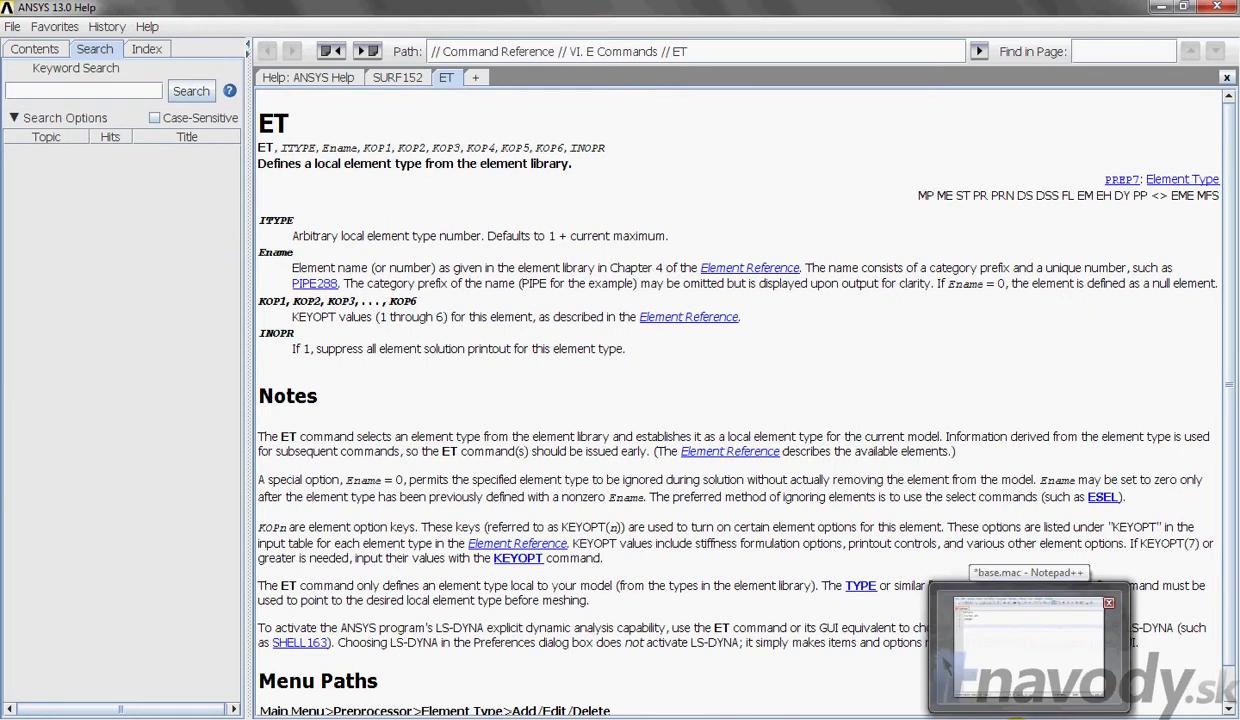
{"action": "left_click", "coordinate": [1029, 650]}
{"action": "left_click_drag", "start_coordinate": [392, 154], "coordinate": [640, 157]}
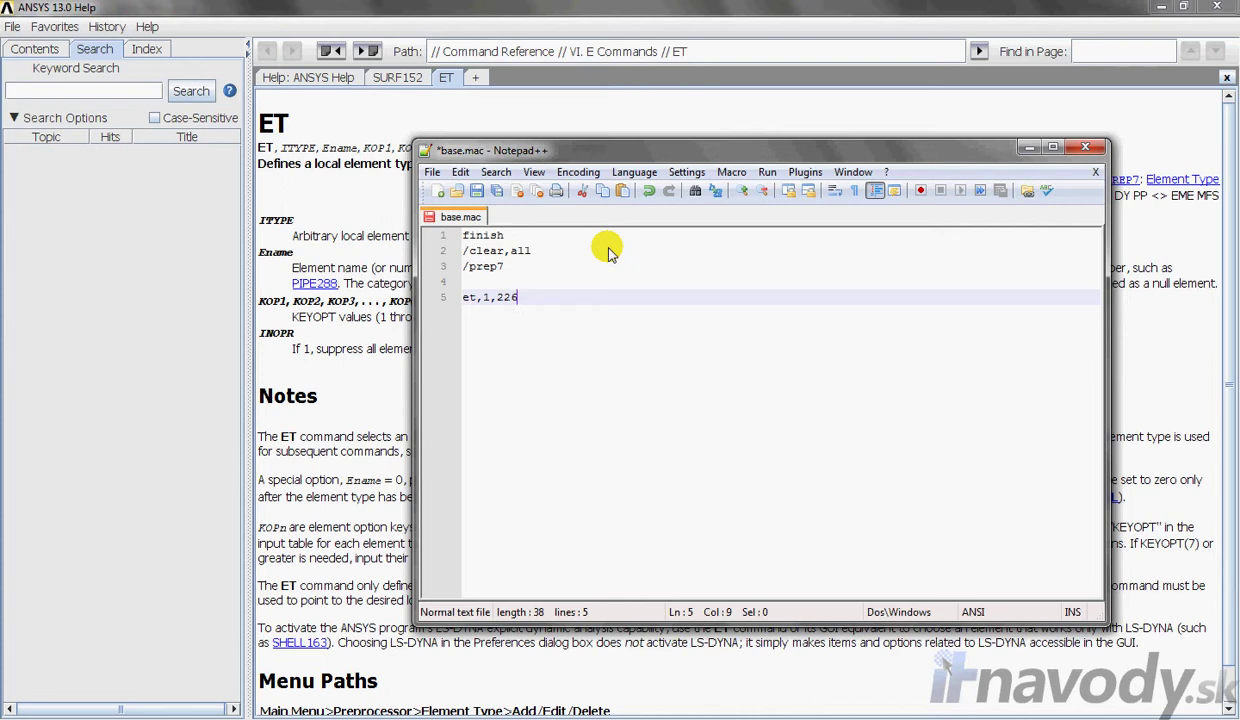
{"action": "key", "text": "Return"}
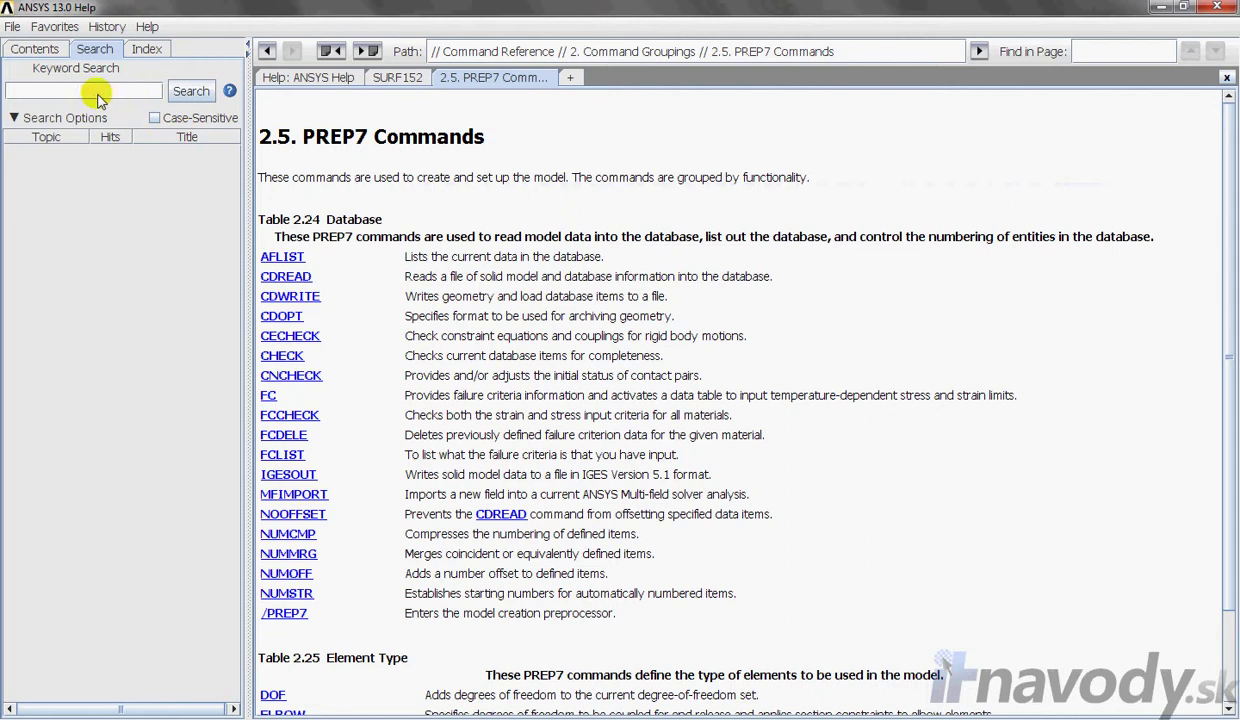
- Switch to ANSYS Help, search it for 226 and open the SOLID226 element page
{"action": "left_click", "coordinate": [98, 92]}
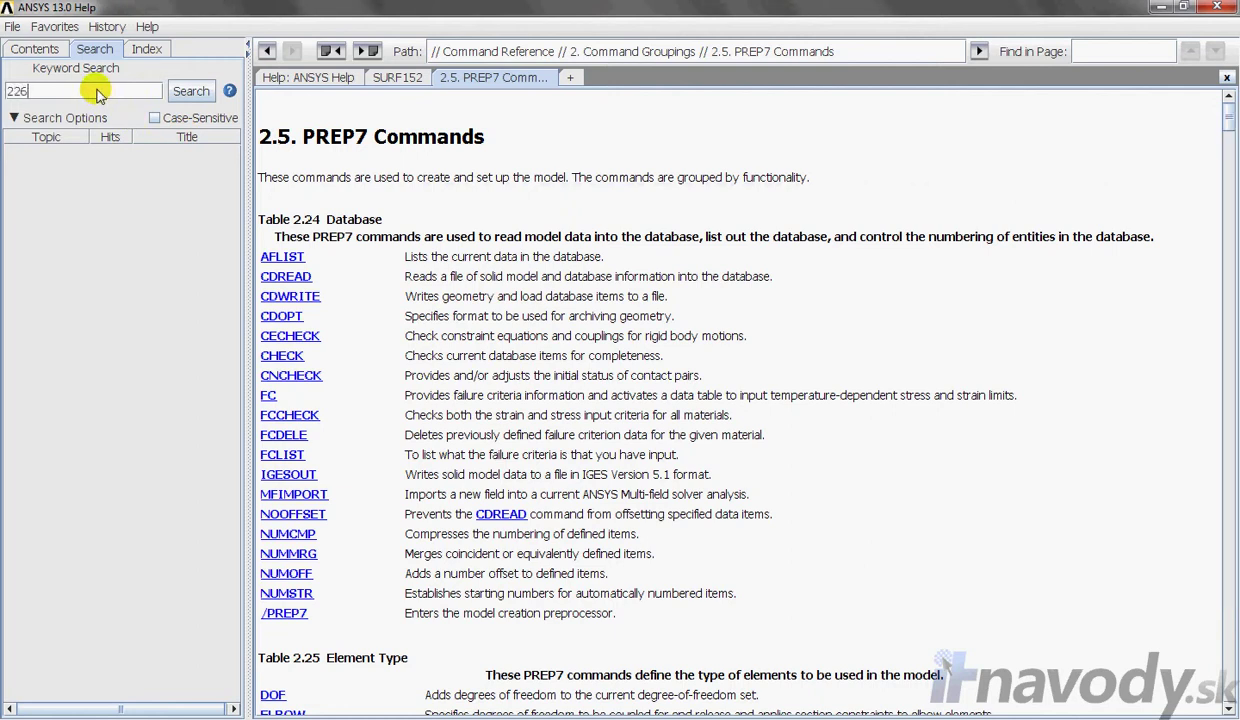
{"action": "type", "text": "226"}
{"action": "key", "text": "Return"}
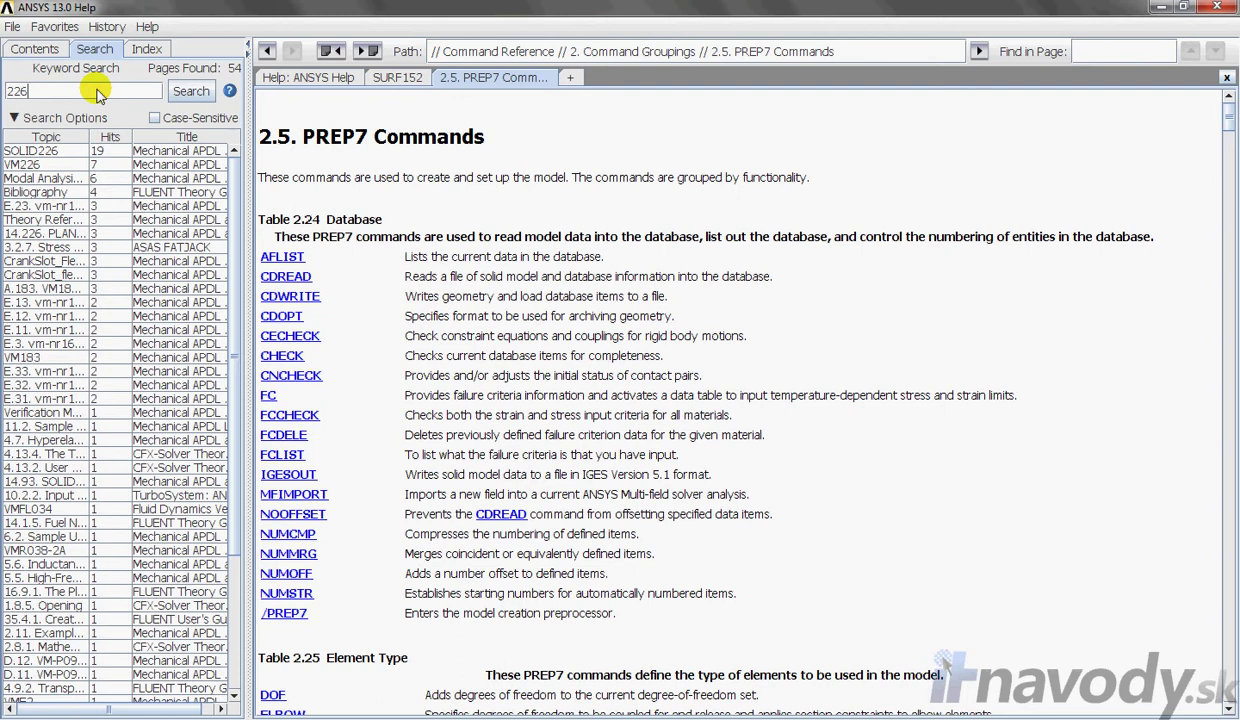
{"action": "left_click", "coordinate": [40, 151]}
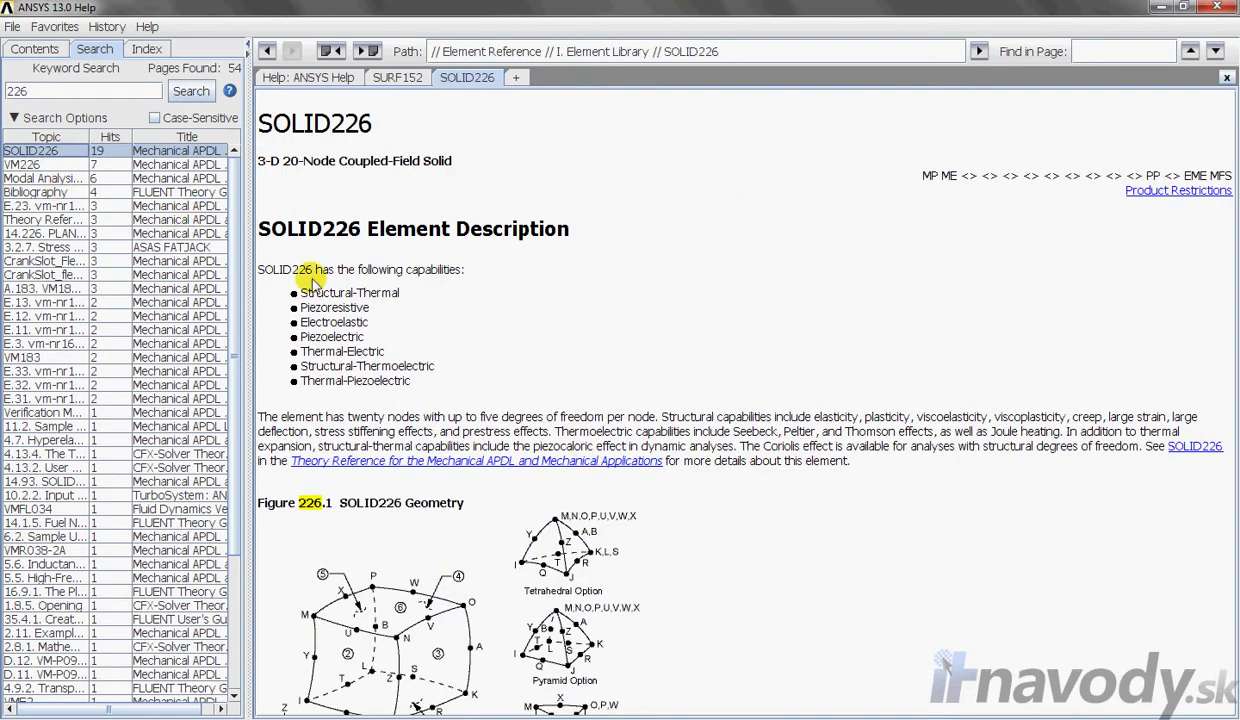
- Examine the SOLID226 capabilities and the coupled-field analyses table for the Thermal-Electric KEYOPT(1) setting
{"action": "left_click_drag", "start_coordinate": [390, 349], "coordinate": [295, 357]}
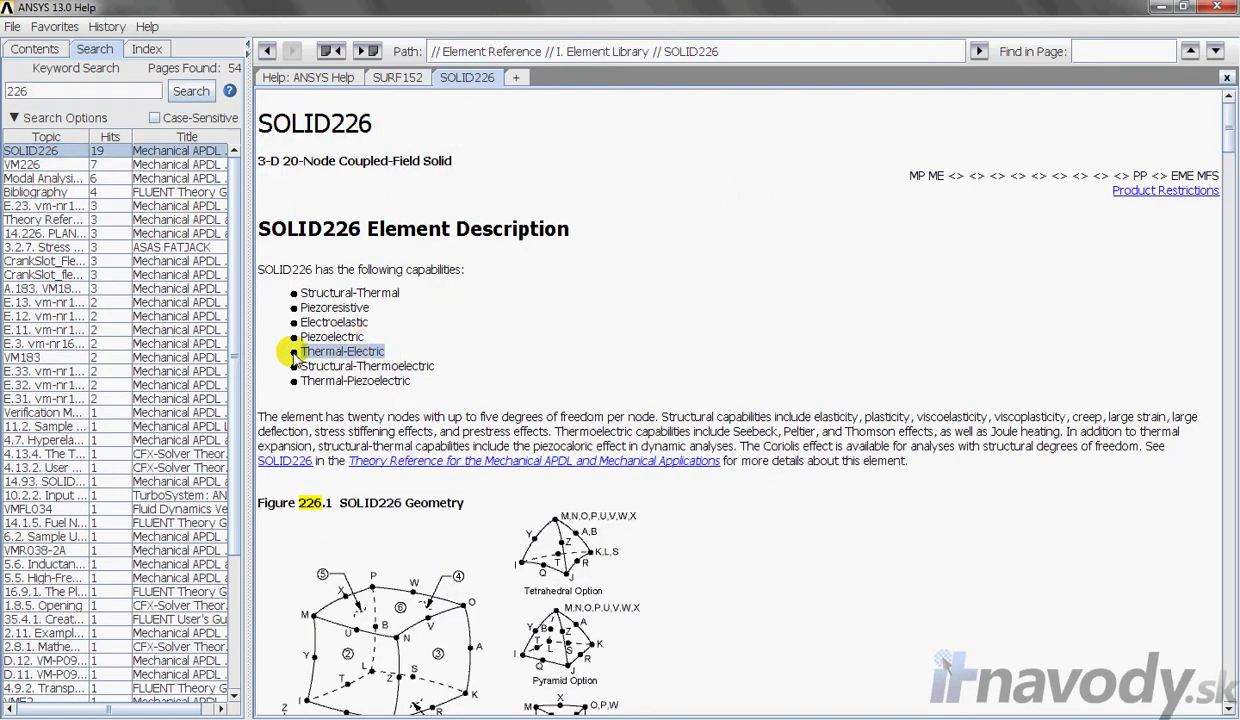
{"action": "left_click", "coordinate": [463, 327]}
{"action": "scroll", "coordinate": [369, 215], "scroll_direction": "down", "scroll_amount": 3}
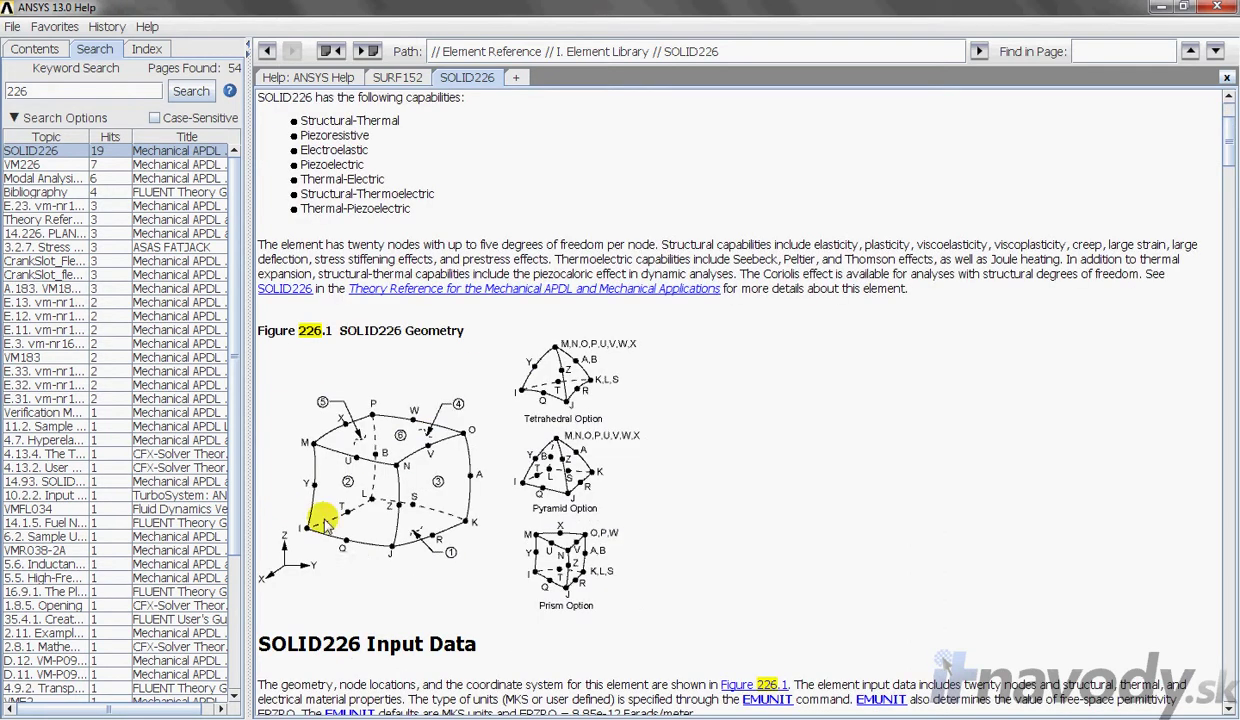
{"action": "scroll", "coordinate": [515, 448], "scroll_direction": "down", "scroll_amount": 3}
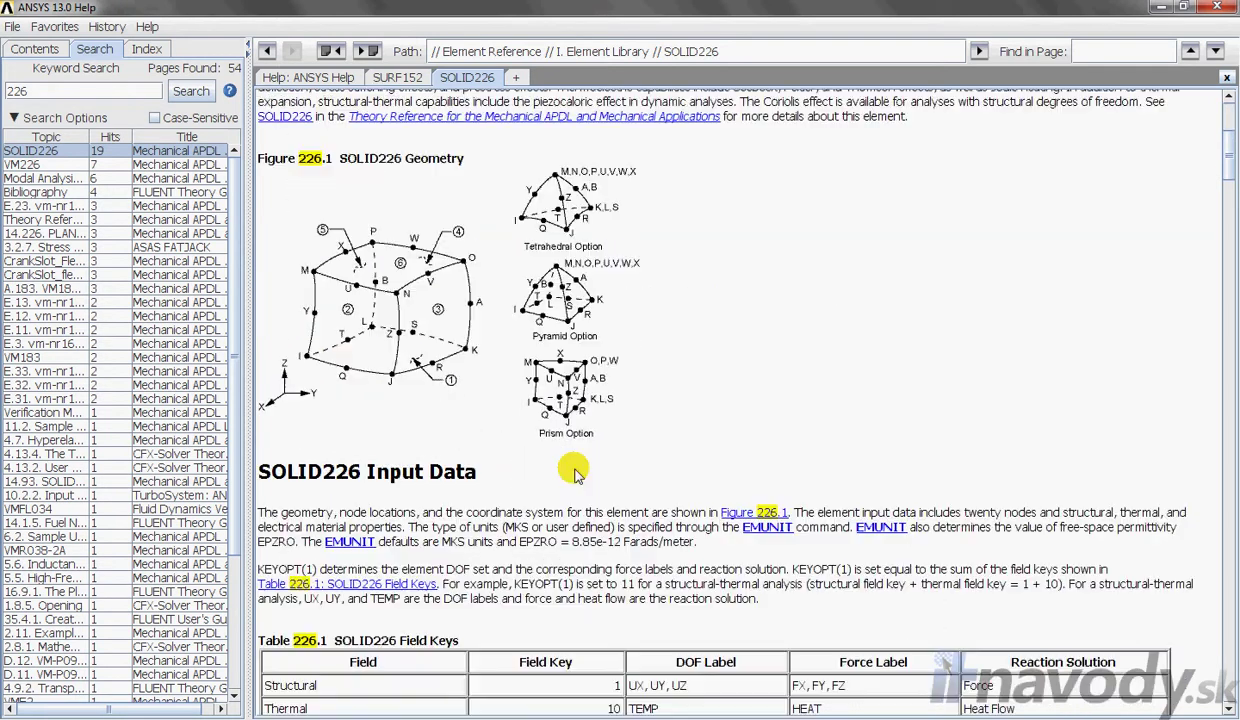
{"action": "scroll", "coordinate": [520, 362], "scroll_direction": "down", "scroll_amount": 2}
{"action": "scroll", "coordinate": [495, 375], "scroll_direction": "down", "scroll_amount": 2}
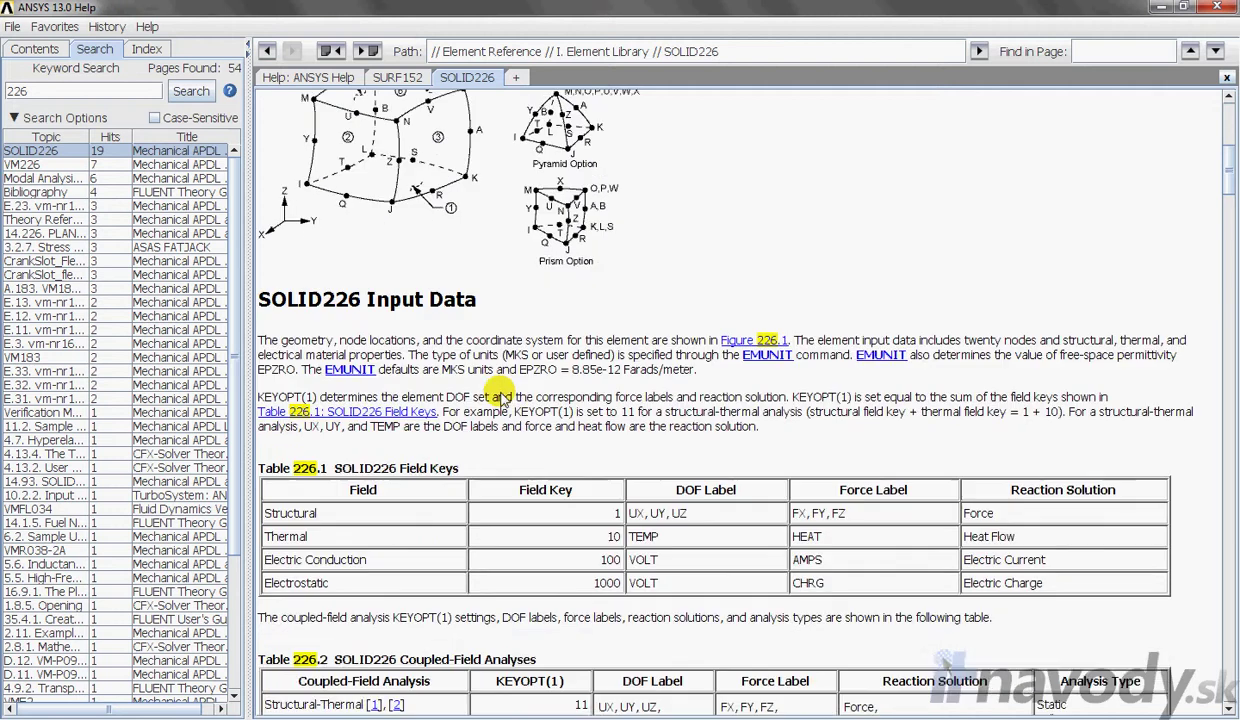
{"action": "scroll", "coordinate": [507, 407], "scroll_direction": "down", "scroll_amount": 3}
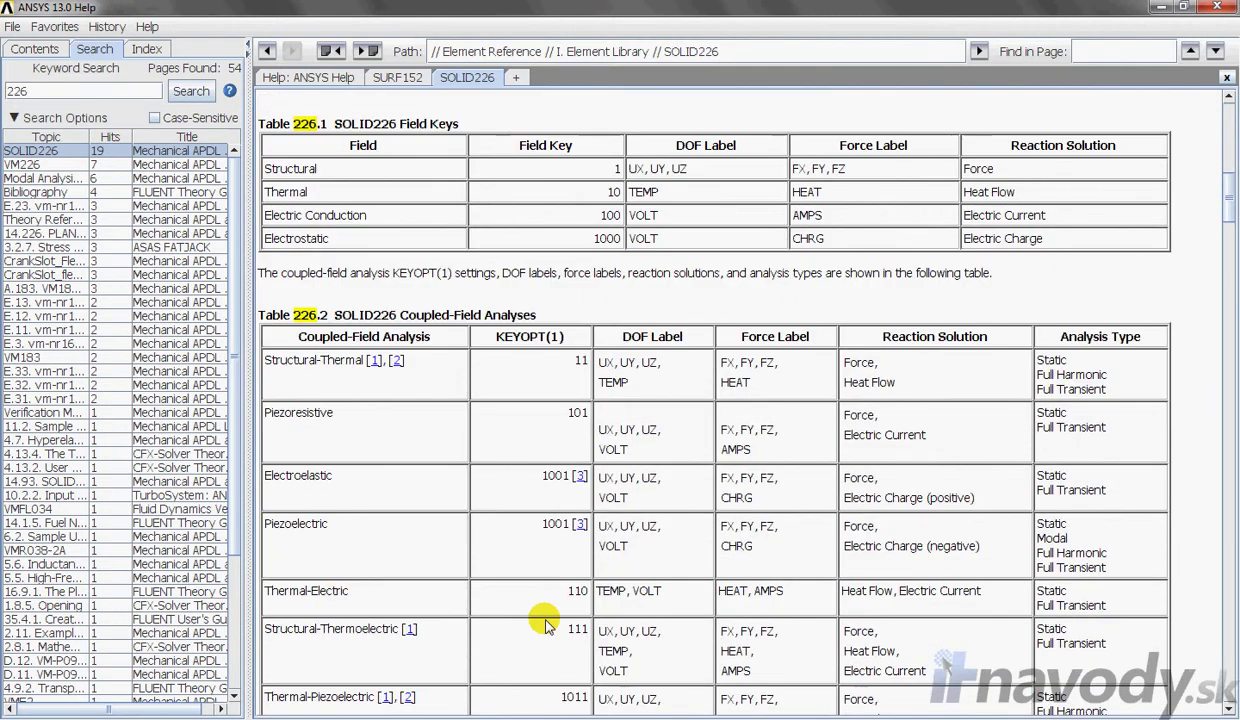
{"action": "left_click_drag", "start_coordinate": [548, 595], "coordinate": [591, 597]}
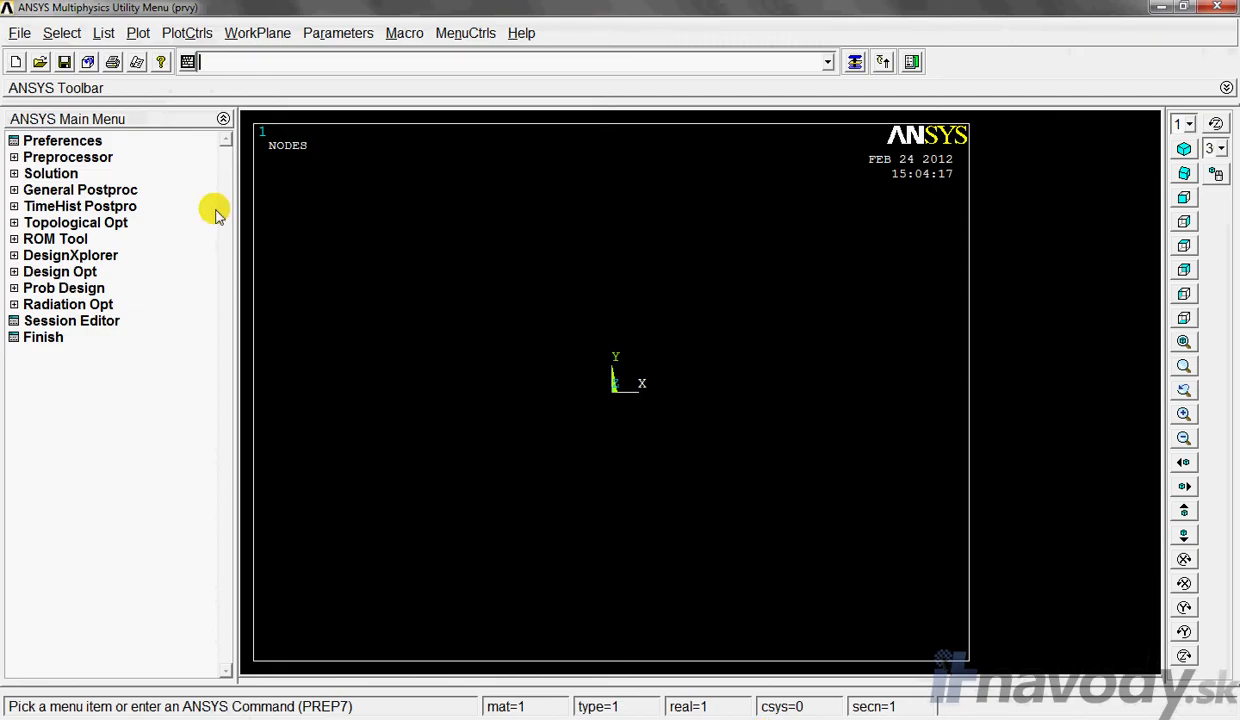
- Switch to ANSYS, open the options of defined element type 1 (SOLID226) and check the analysis type K1 setting
{"action": "left_click", "coordinate": [32, 157]}
{"action": "left_click", "coordinate": [82, 173]}
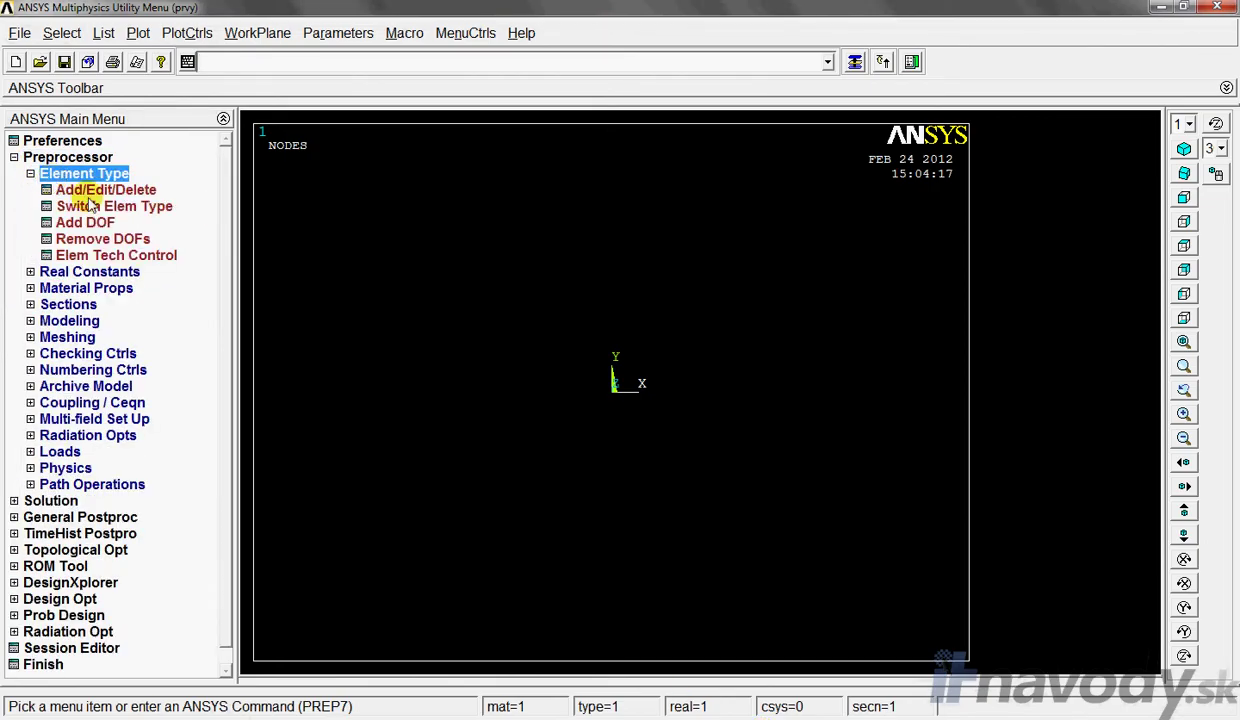
{"action": "left_click", "coordinate": [89, 194]}
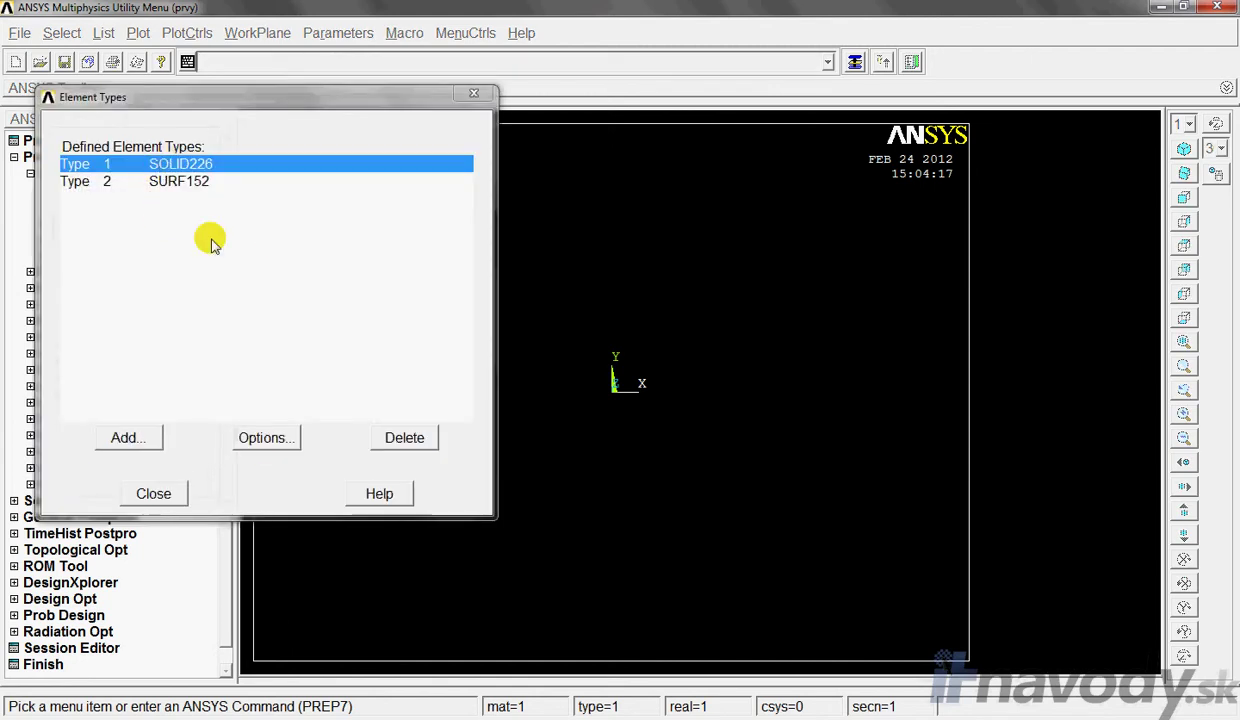
{"action": "left_click", "coordinate": [262, 440]}
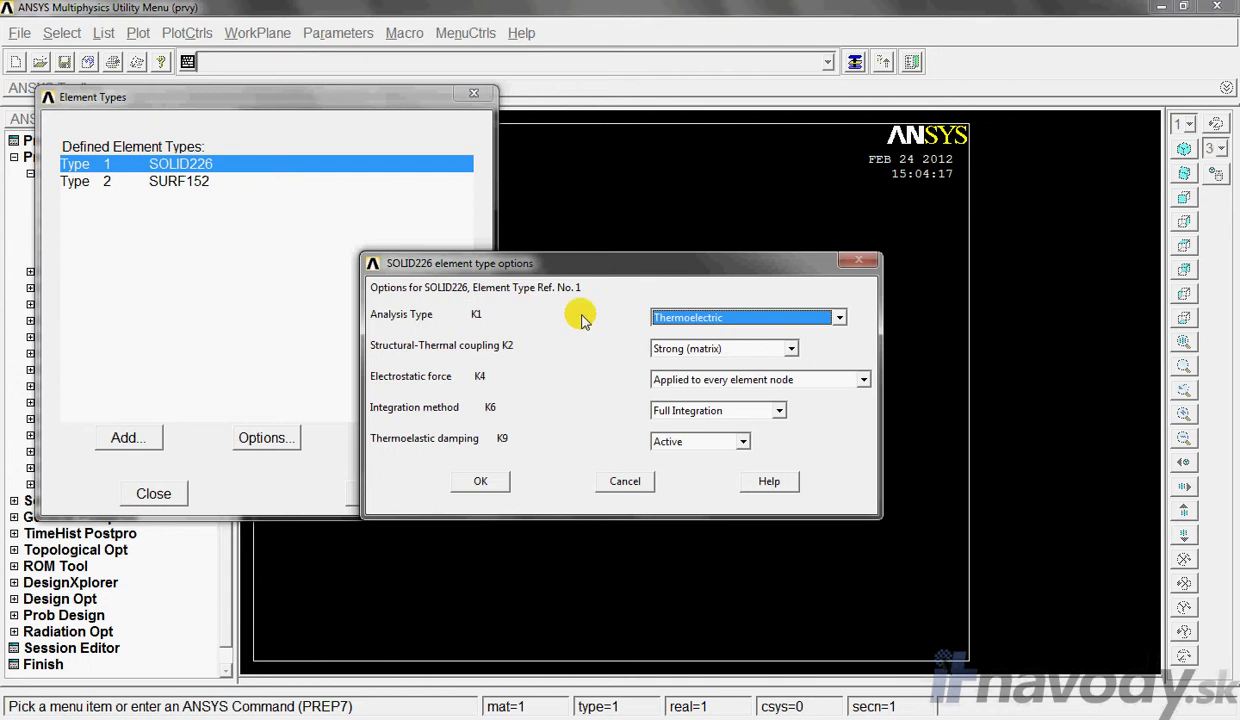
{"action": "left_click", "coordinate": [747, 318]}
{"action": "left_click", "coordinate": [676, 322]}
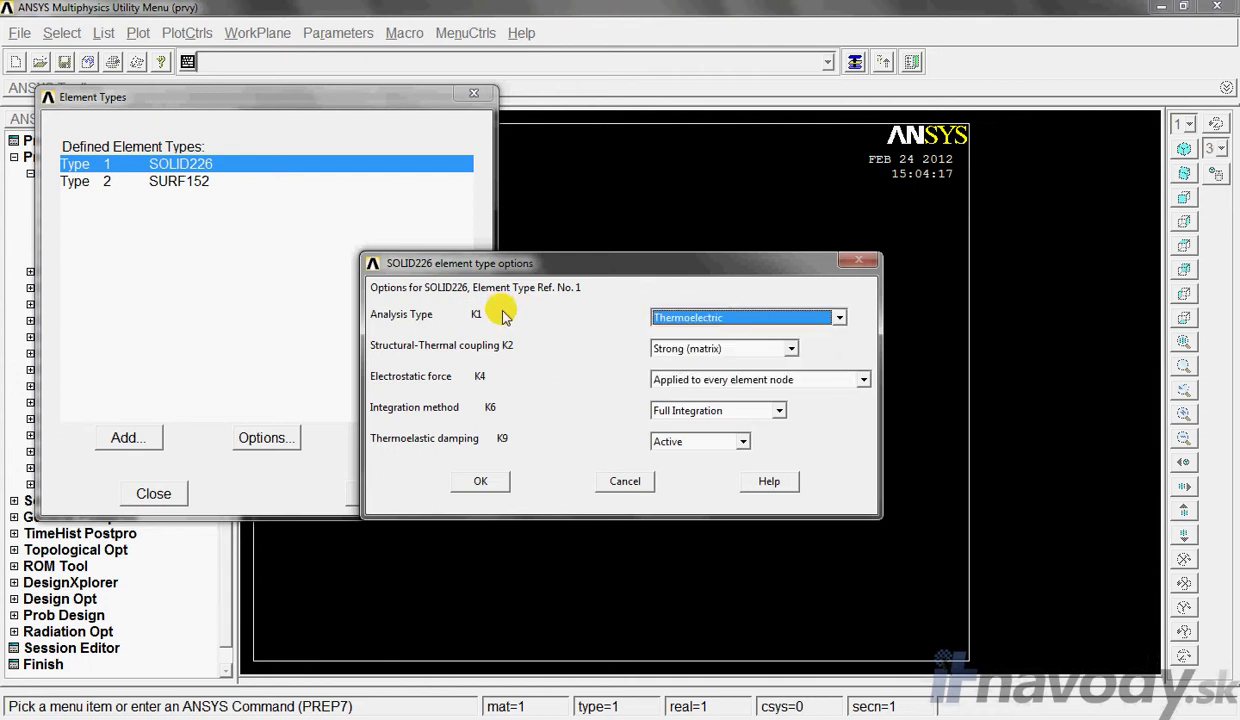